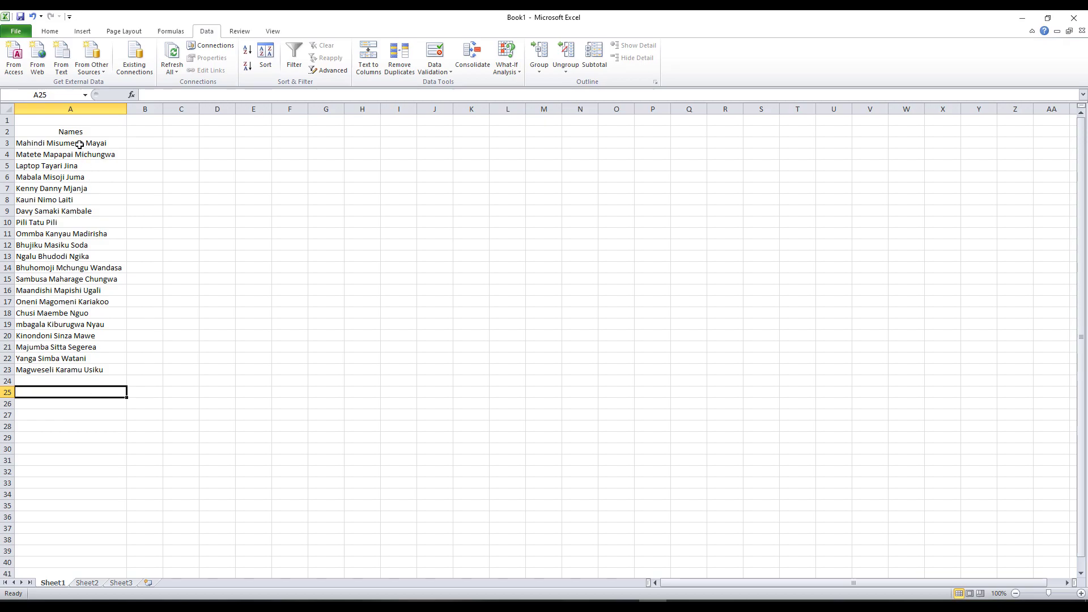
click(79, 145)
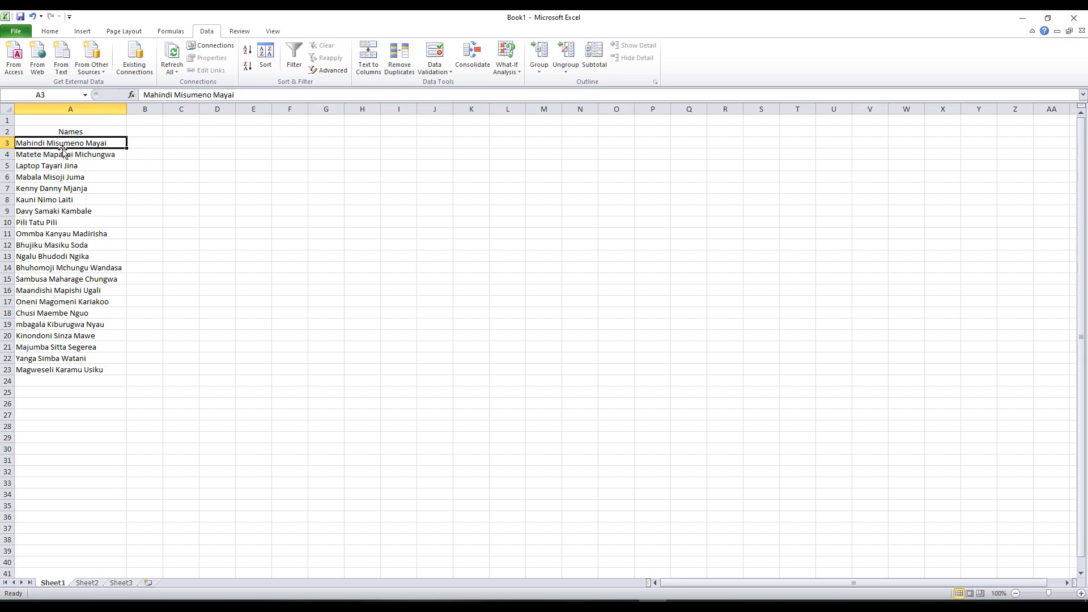
click(152, 147)
click(188, 145)
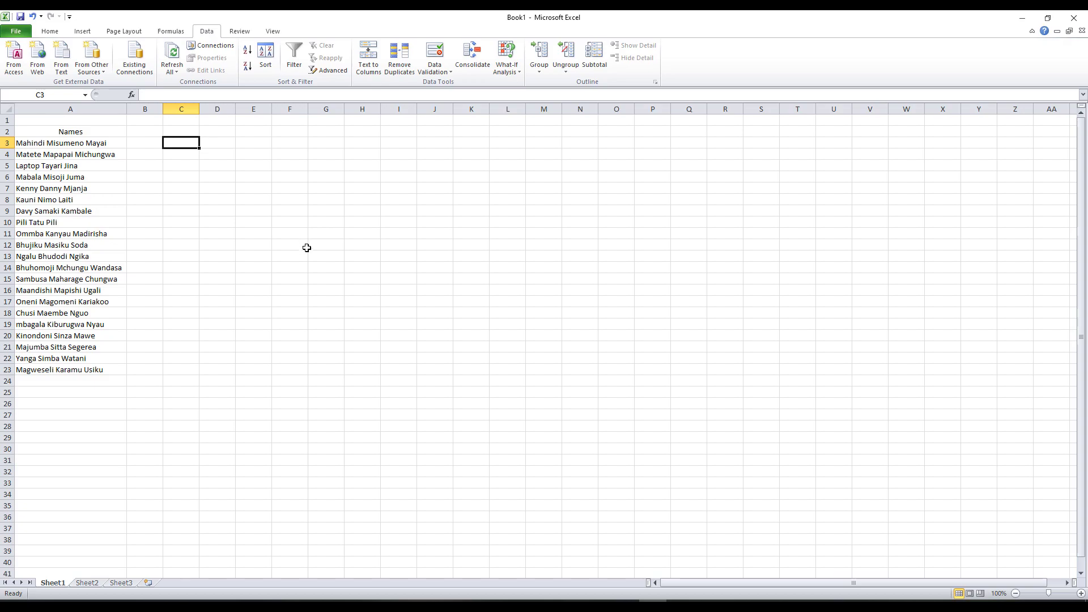
Step: Start Text to Columns on the full names in A3:A23 of Sheet1, choosing Delimited as the data type
click(50, 144)
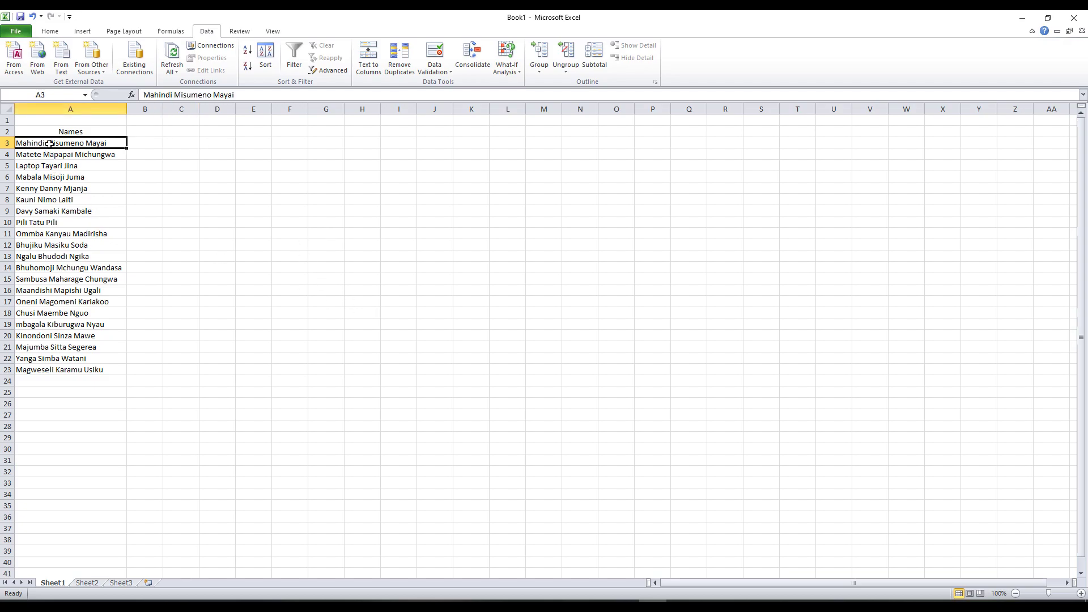
shift+click(79, 370)
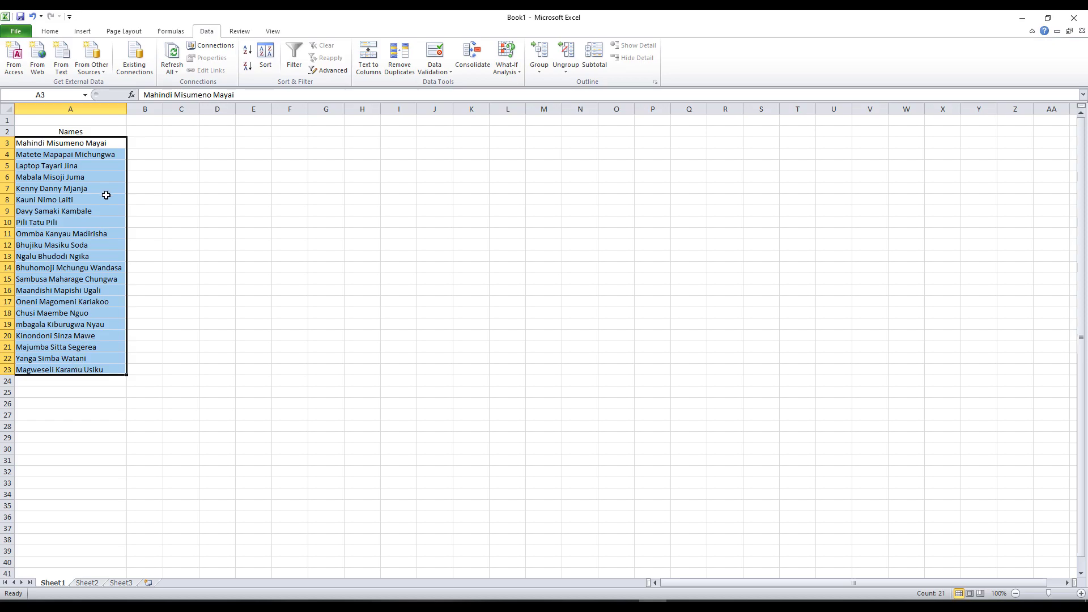
click(171, 31)
click(206, 32)
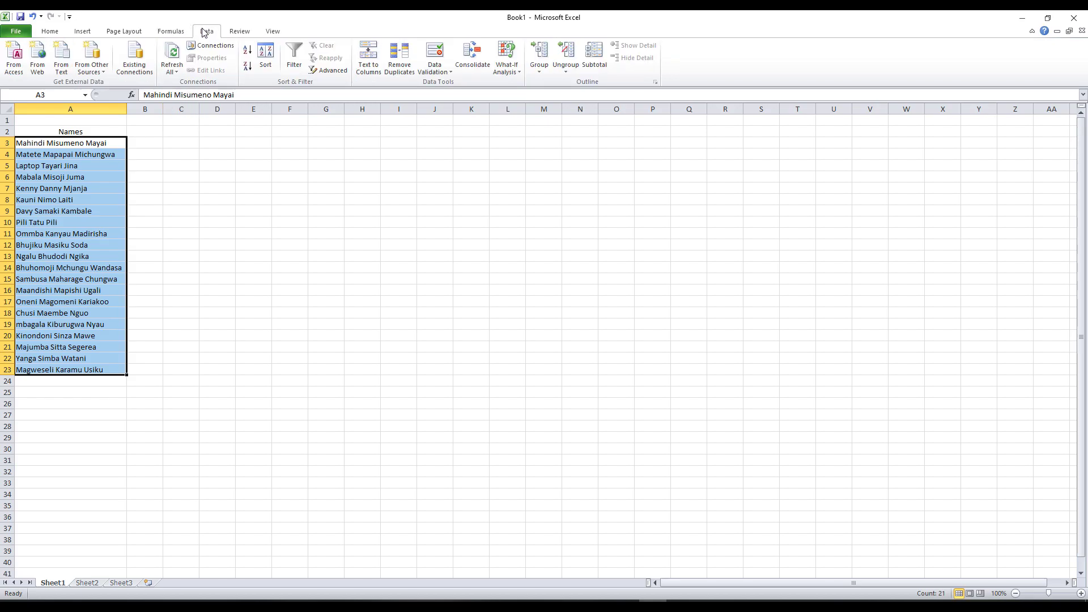
click(369, 60)
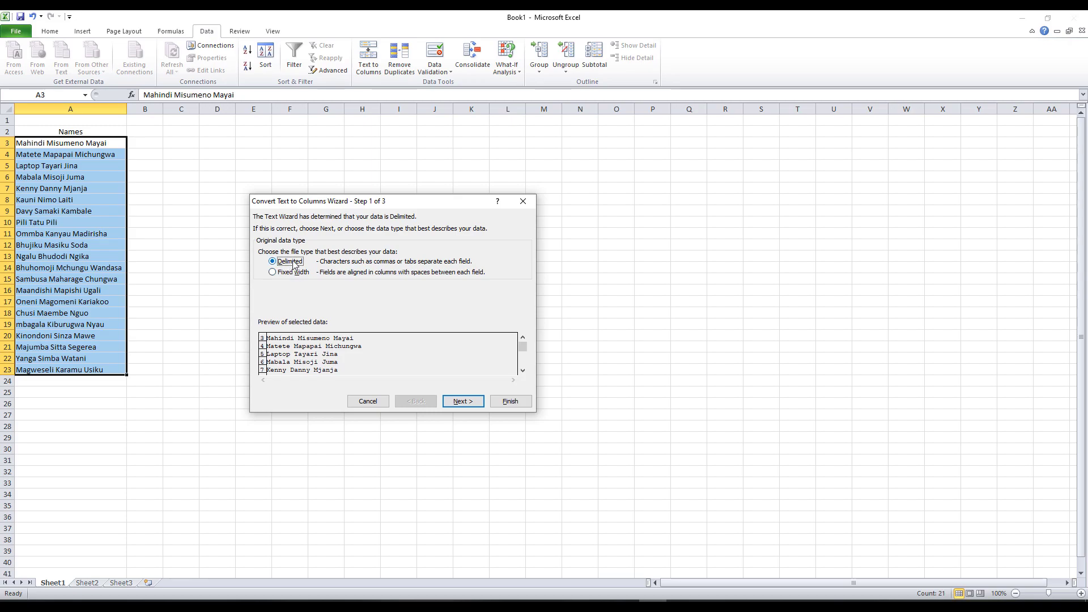
click(292, 274)
click(289, 263)
click(459, 403)
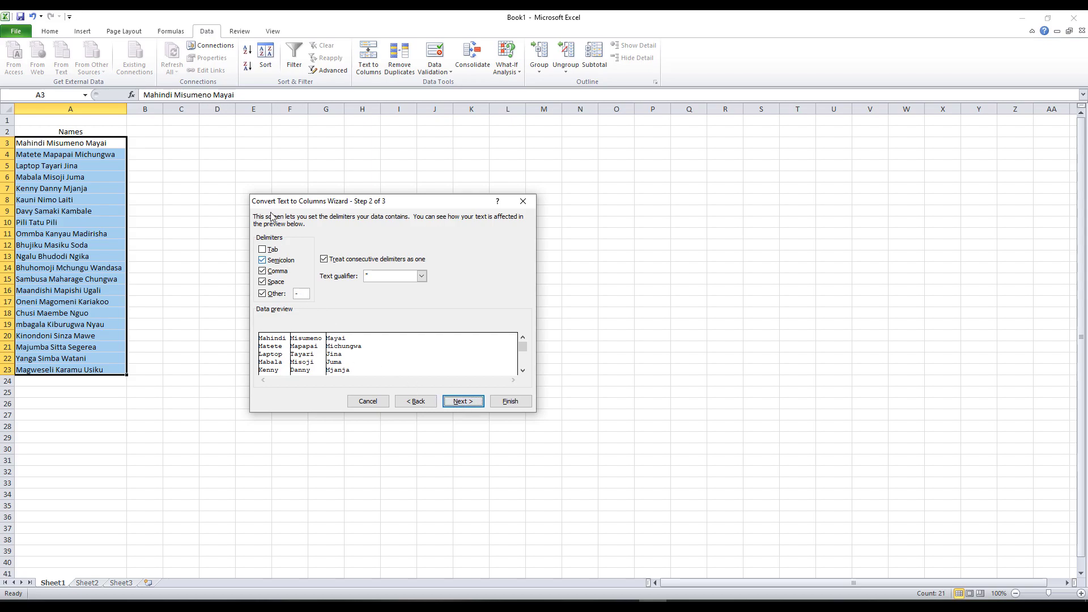
Step: Split the names with Space as the only delimiter, keeping the General format and destination $A$3
click(262, 260)
click(262, 271)
click(263, 282)
click(263, 294)
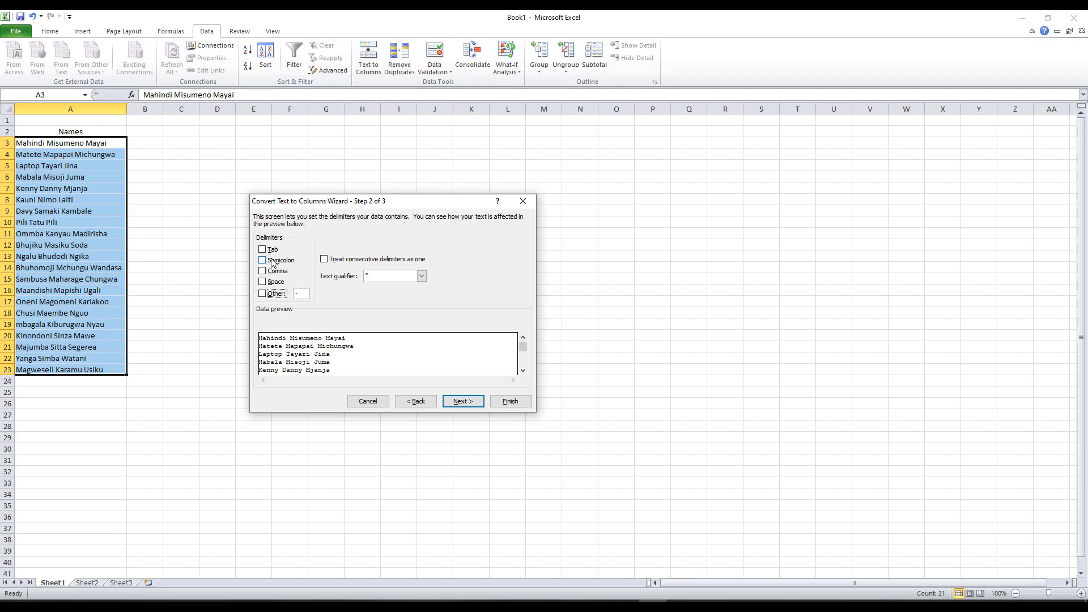
click(264, 283)
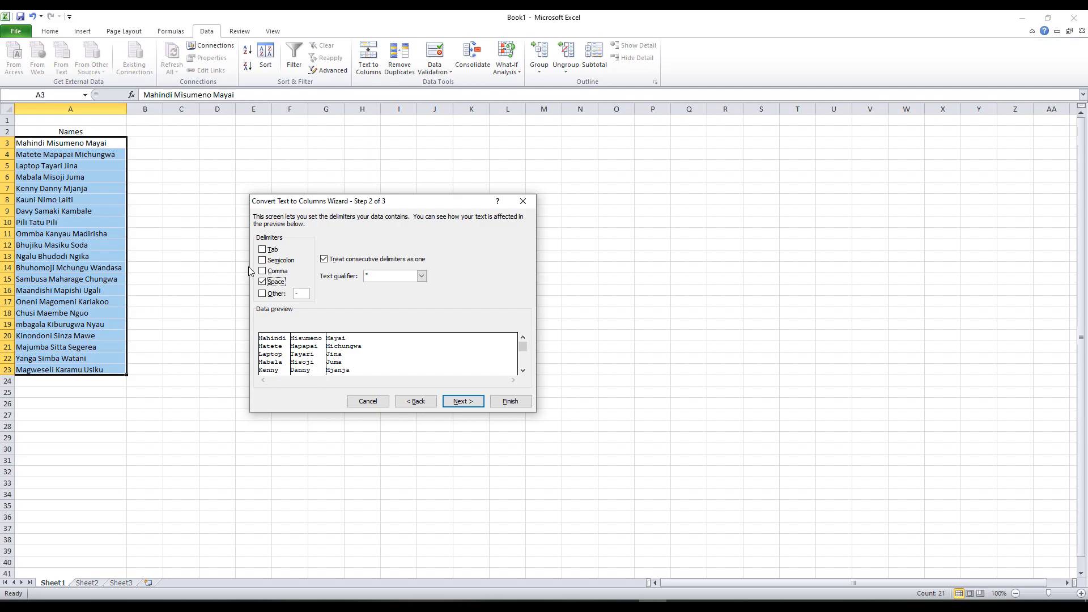
click(271, 285)
click(271, 285)
click(456, 403)
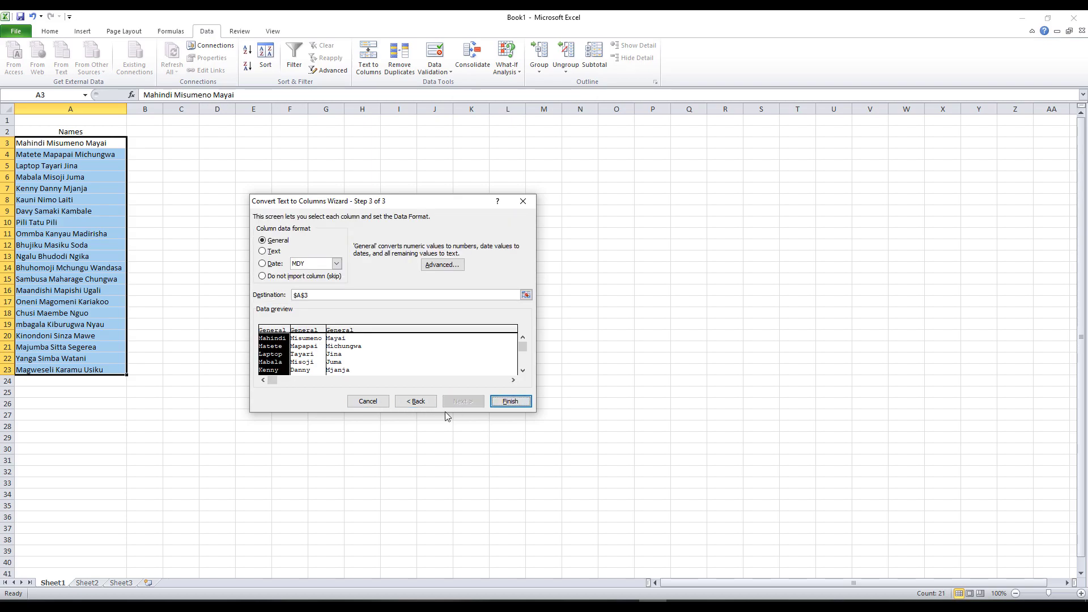
click(498, 401)
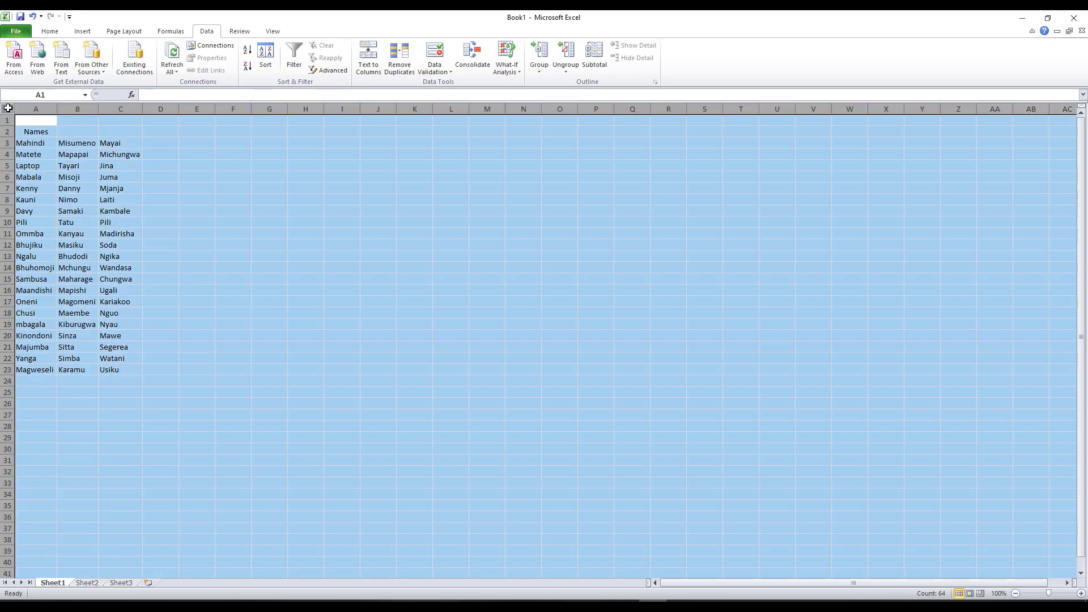
Step: Resize all columns of Sheet1 to a uniform width of about 17
click(6, 109)
double_click(127, 108)
drag(55, 106, 83, 108)
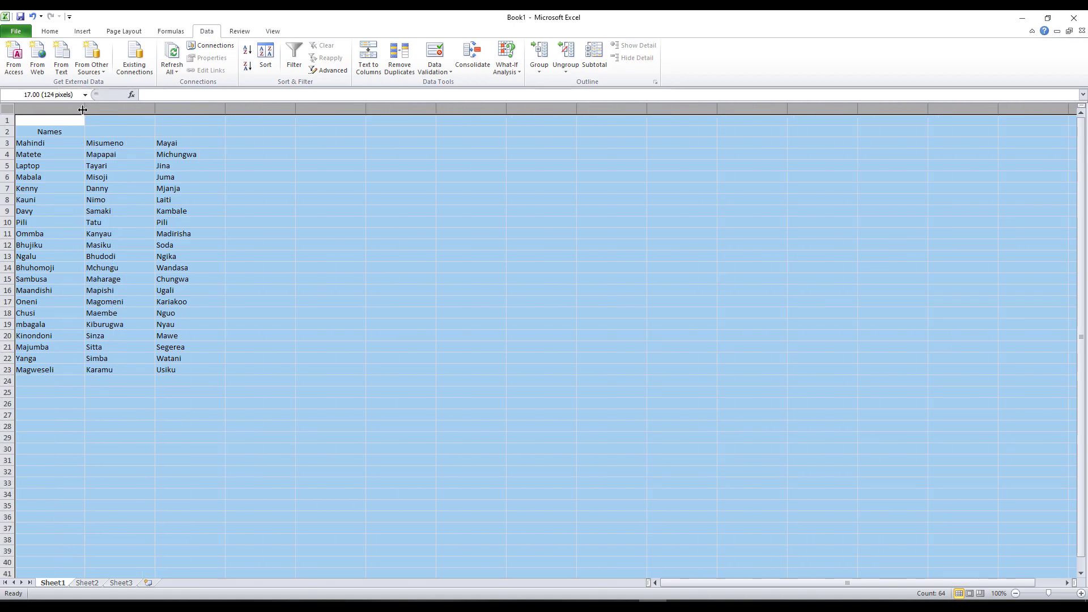
click(149, 143)
click(173, 143)
click(134, 143)
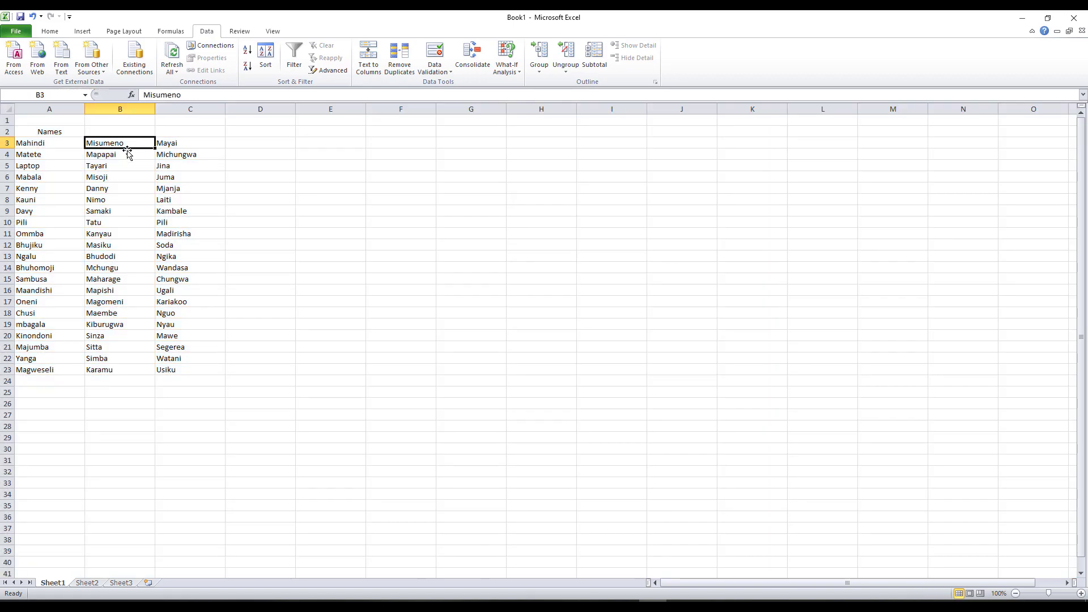
click(47, 143)
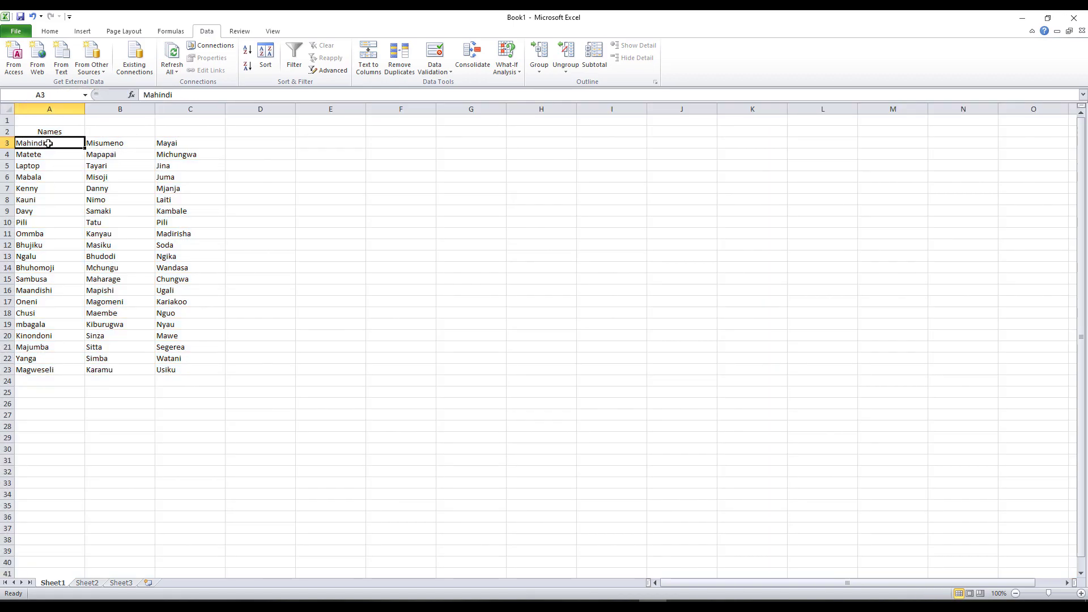
click(115, 145)
click(170, 141)
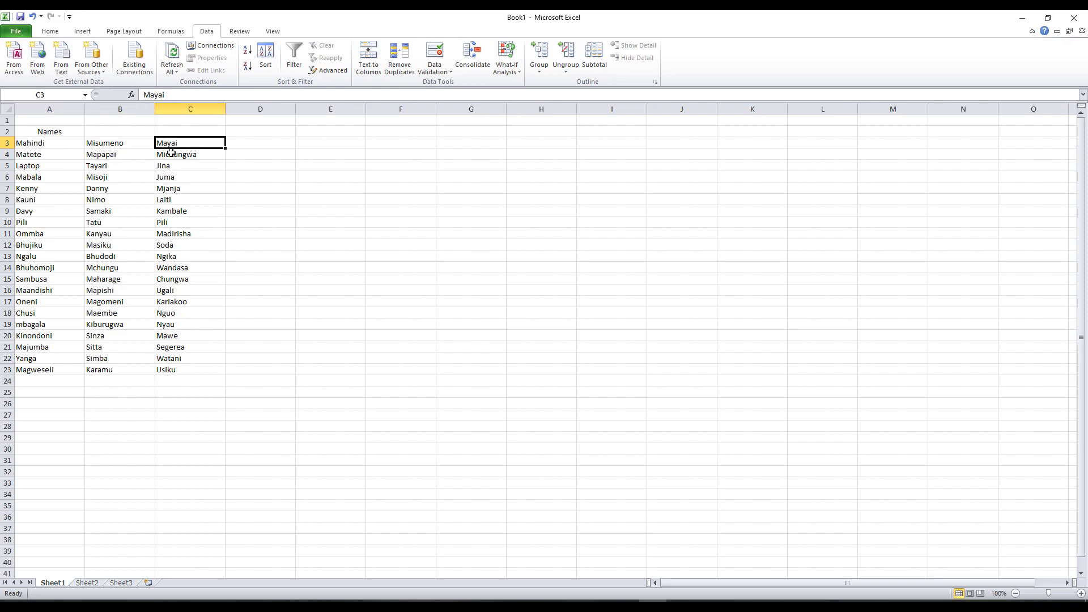
Step: Go to Sheet2 and examine which character separates the name parts in column A
key(ctrl+Page_Down)
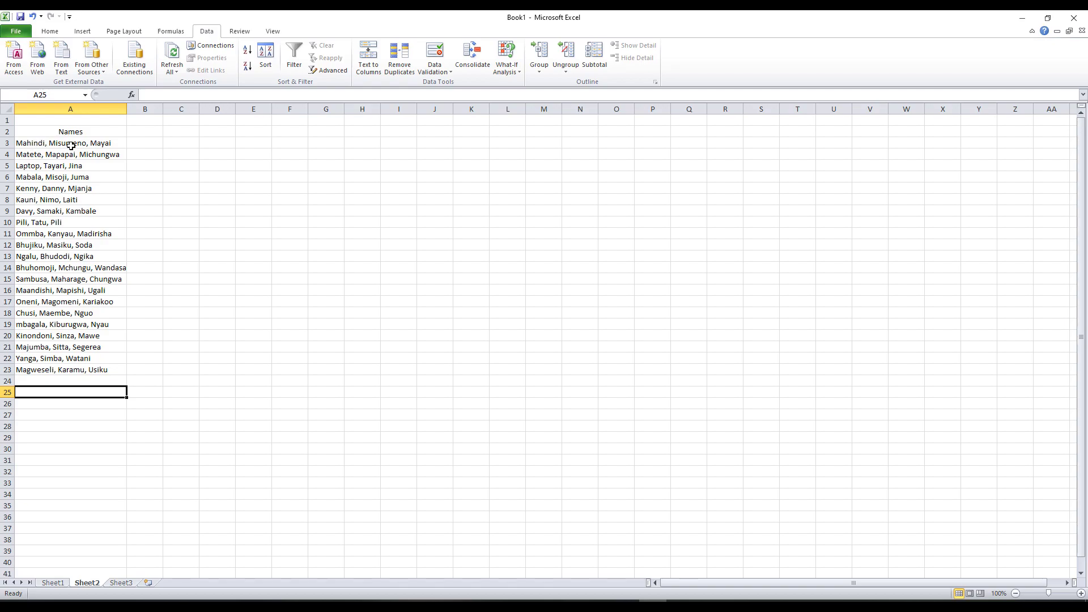
click(33, 144)
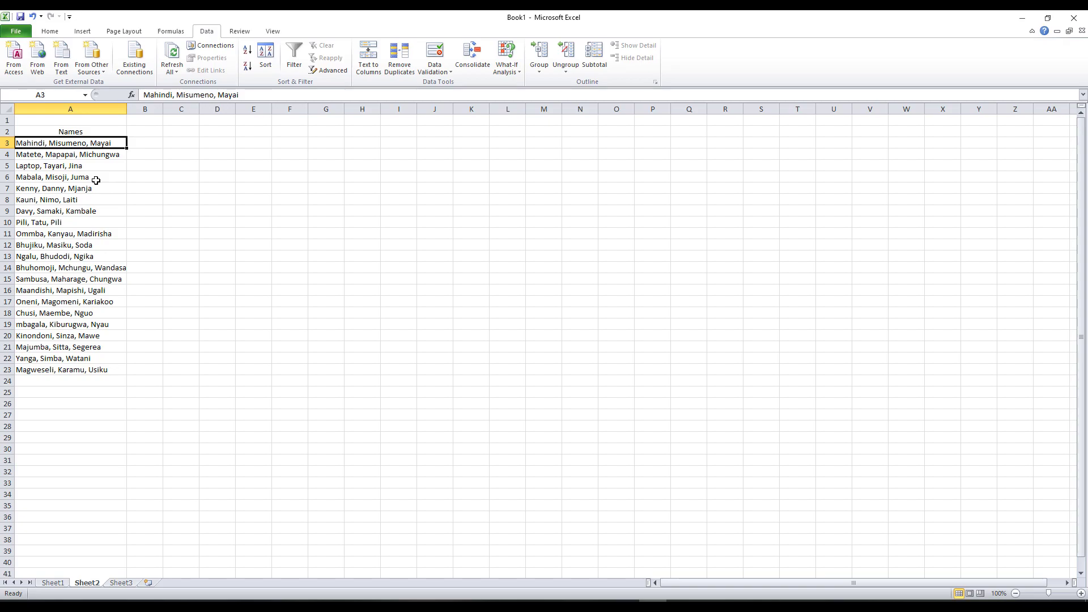
click(51, 156)
click(49, 168)
click(49, 181)
click(63, 372)
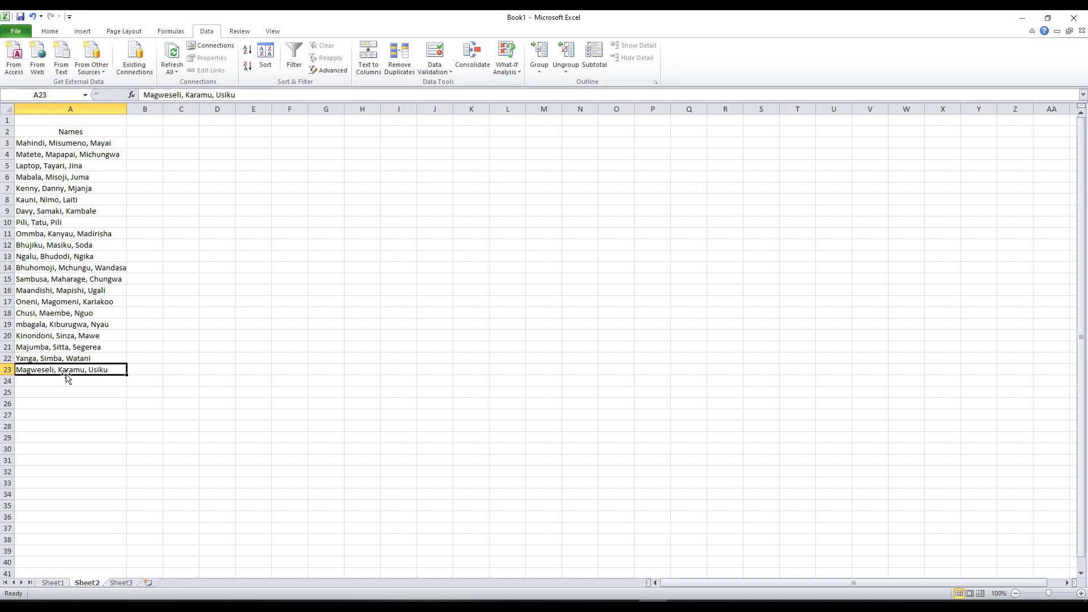
click(79, 349)
click(27, 323)
click(38, 247)
click(45, 197)
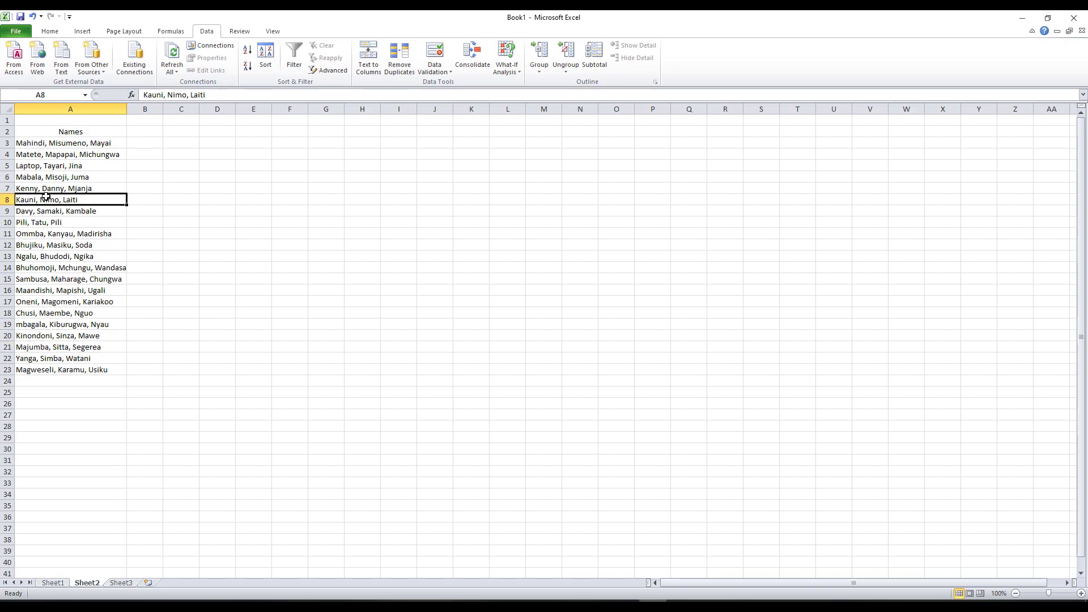
Step: Start Text to Columns on the names in A3:A23 of Sheet2 with the Delimited data type
click(67, 143)
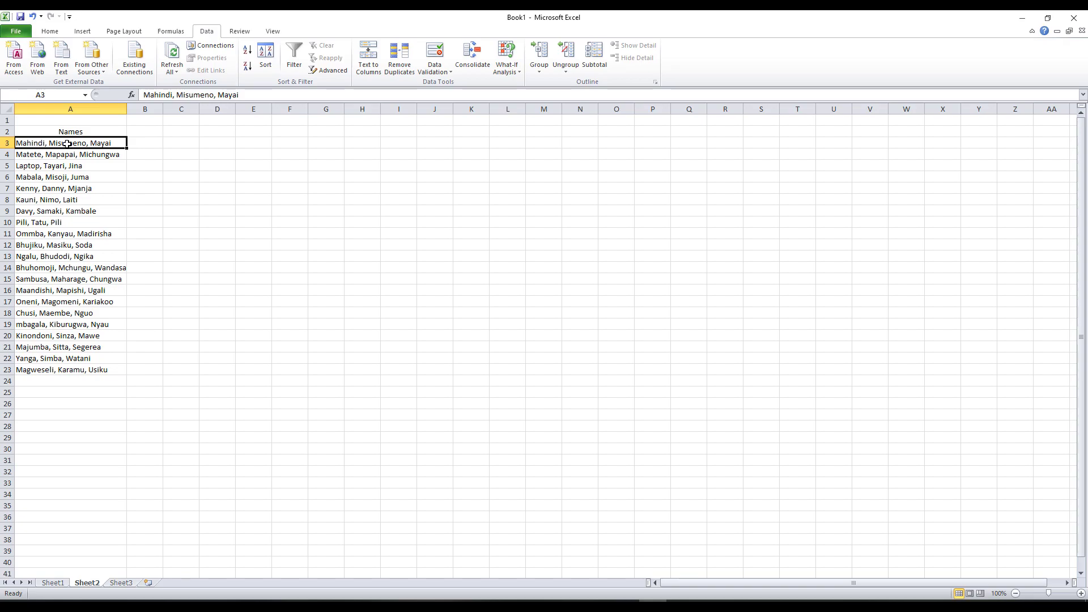
shift+click(56, 373)
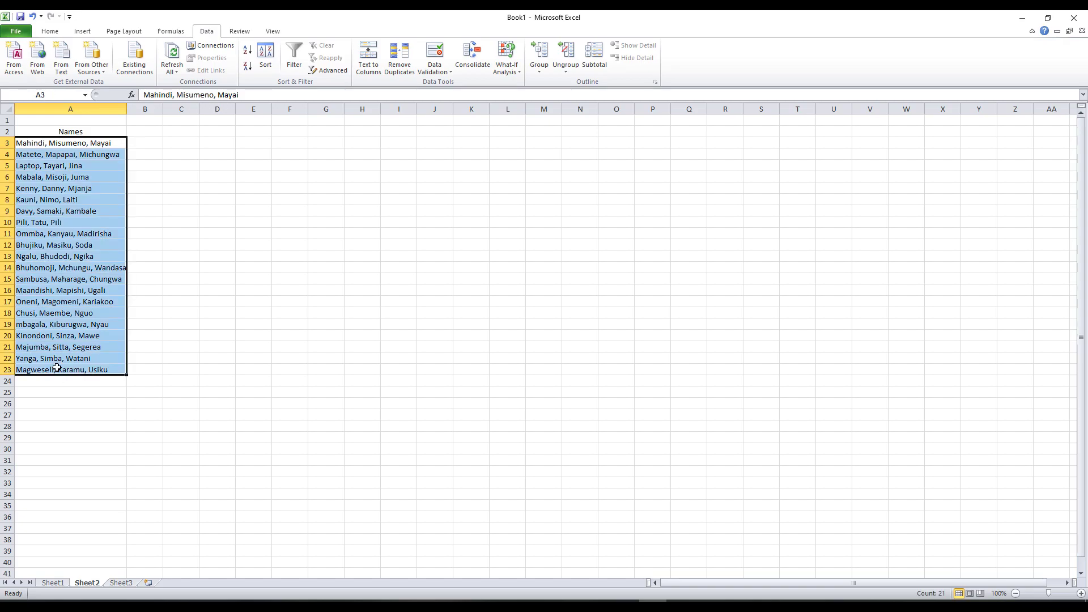
scroll(204, 33, up, 2)
click(205, 32)
click(367, 72)
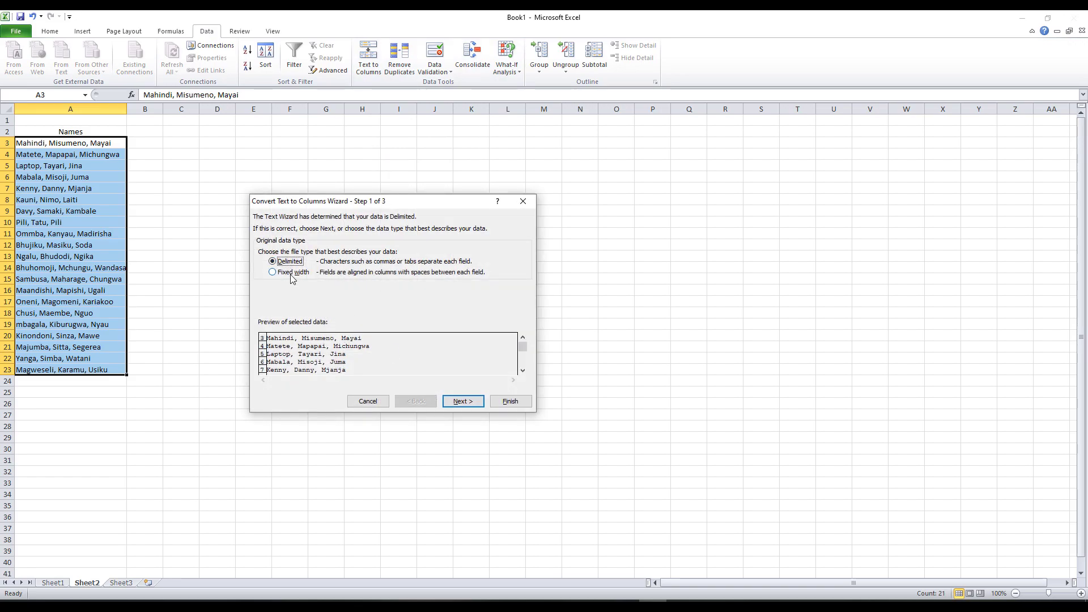
click(459, 403)
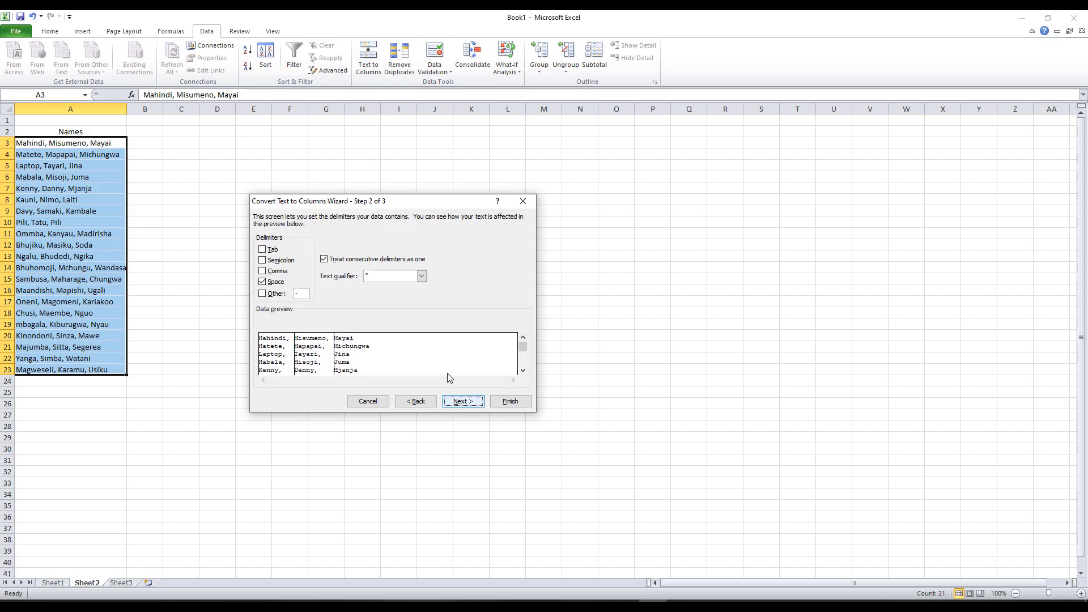
Step: Replace the Space delimiter with Comma and complete the split in General format at destination $A$3
click(262, 282)
click(262, 281)
click(262, 281)
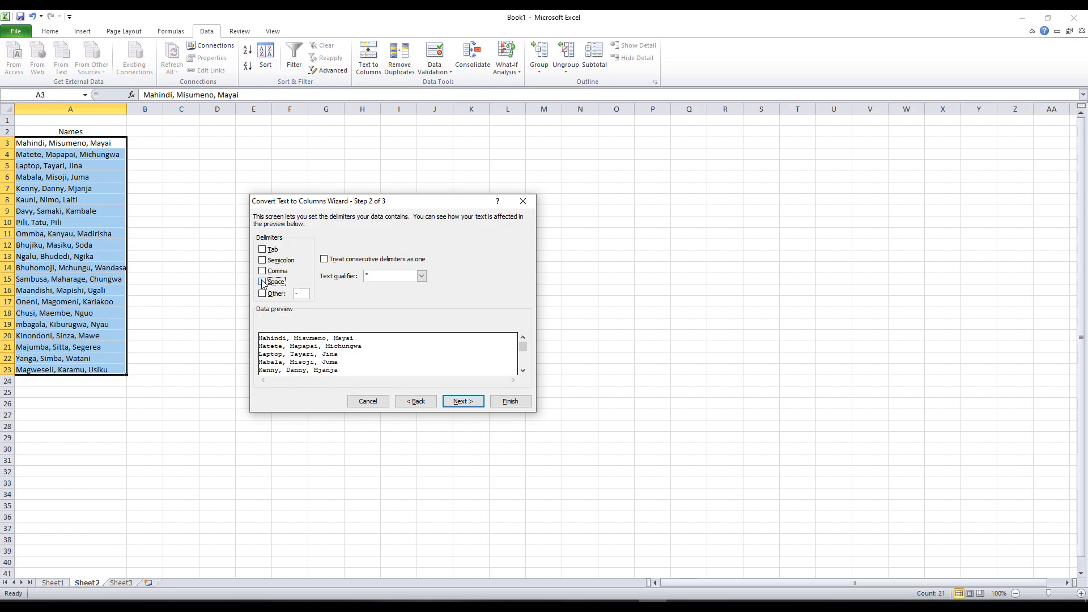
click(263, 271)
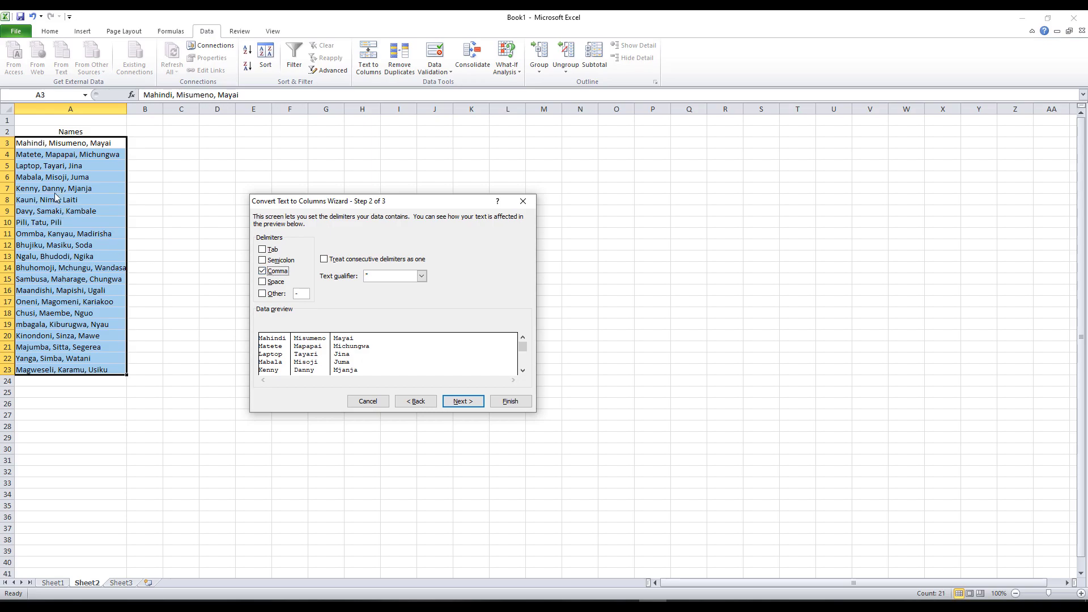
click(460, 401)
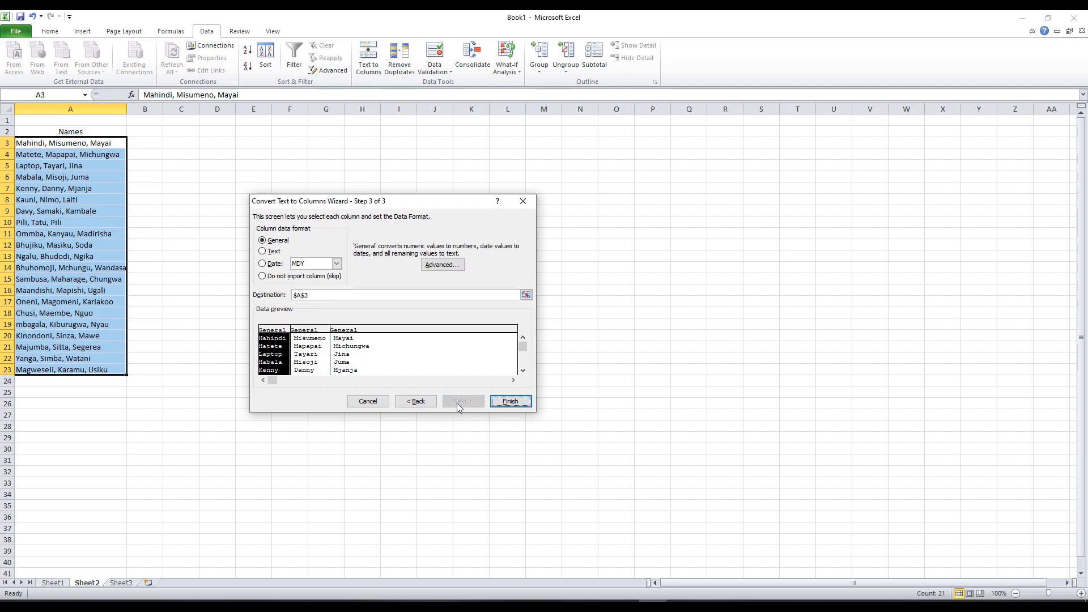
click(508, 402)
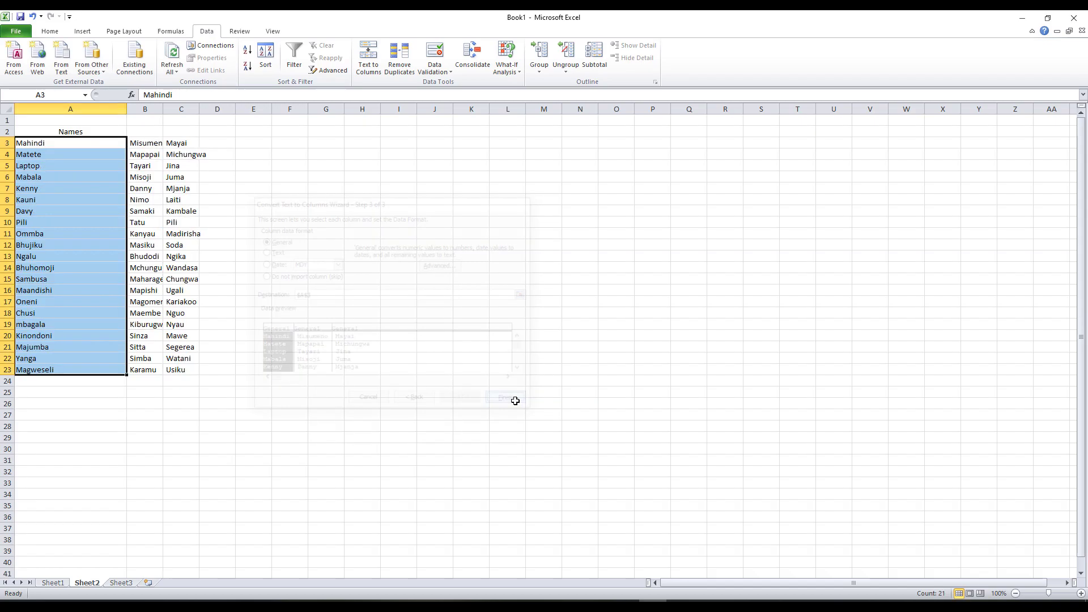
Step: Give all columns of Sheet2 the same width so that every name part fits
click(299, 335)
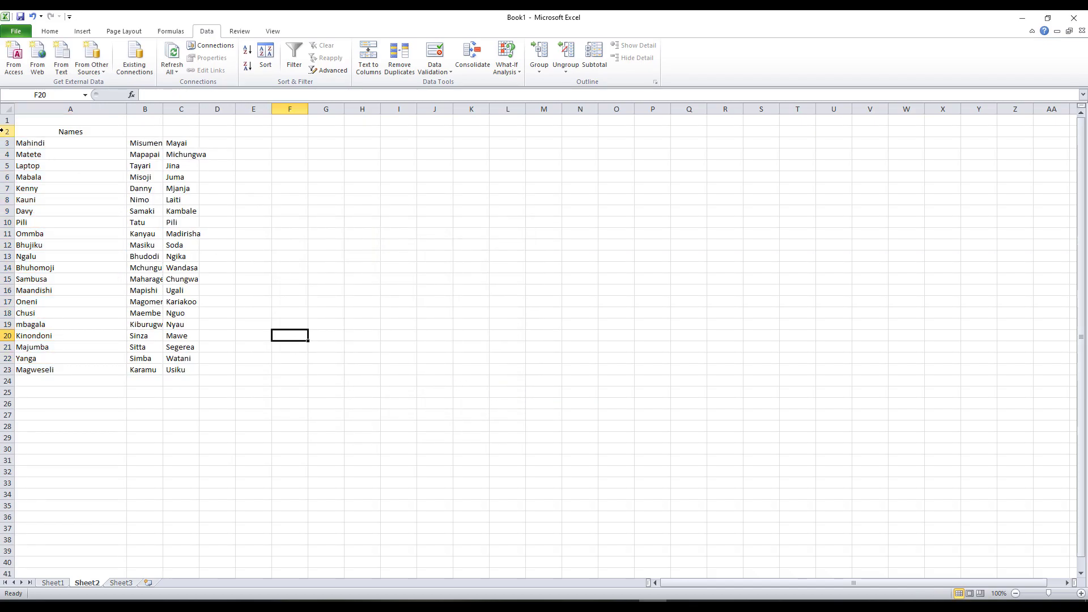
click(7, 108)
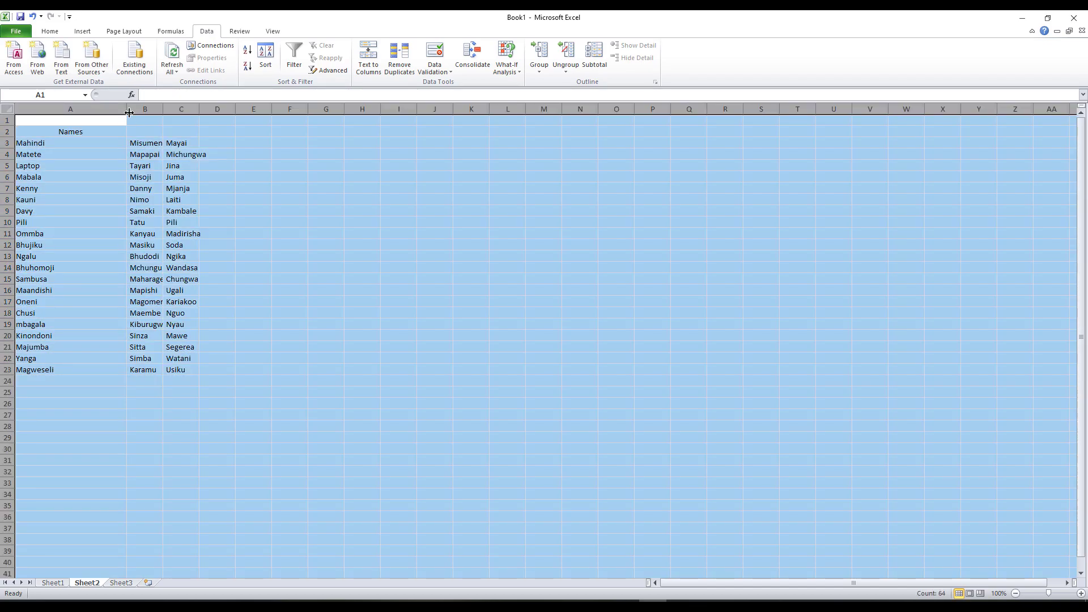
drag(128, 111, 84, 111)
Step: Apply All Borders and a Thick Box Border to the split names in A3:C23
drag(29, 142, 164, 369)
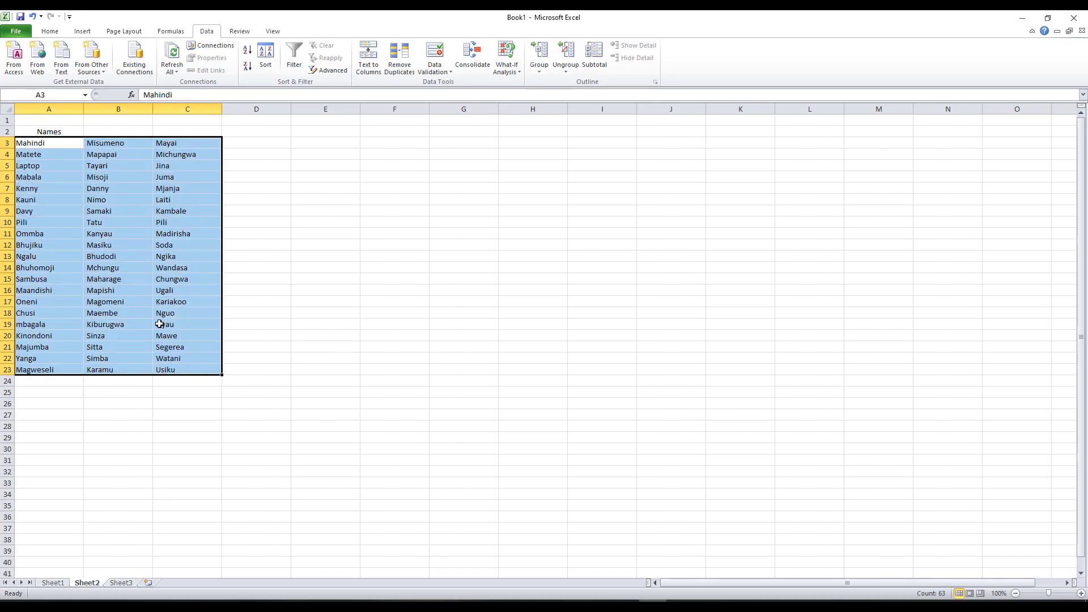
click(50, 31)
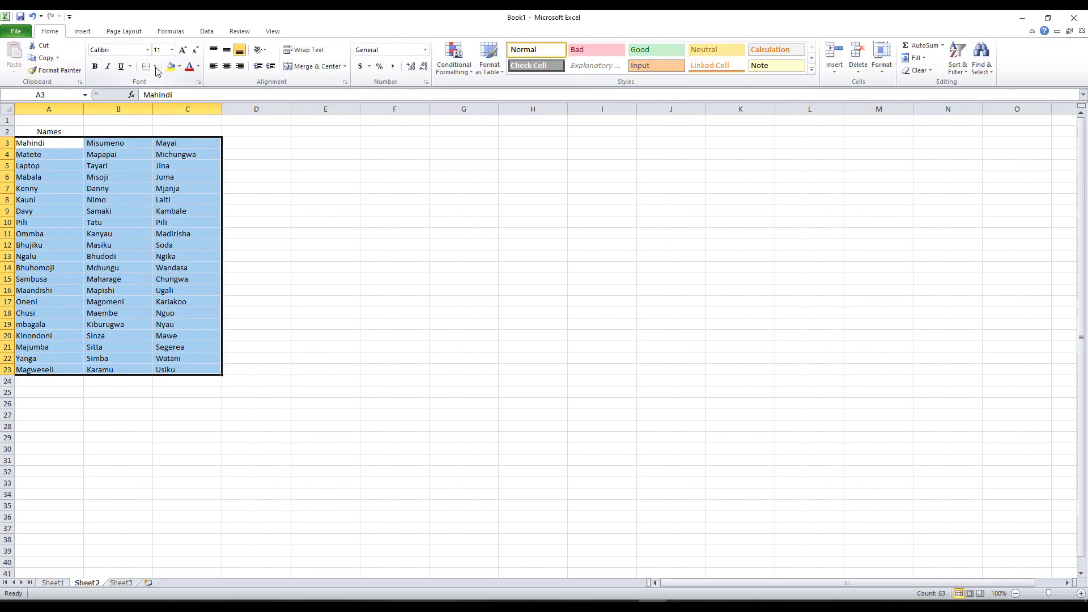
click(154, 67)
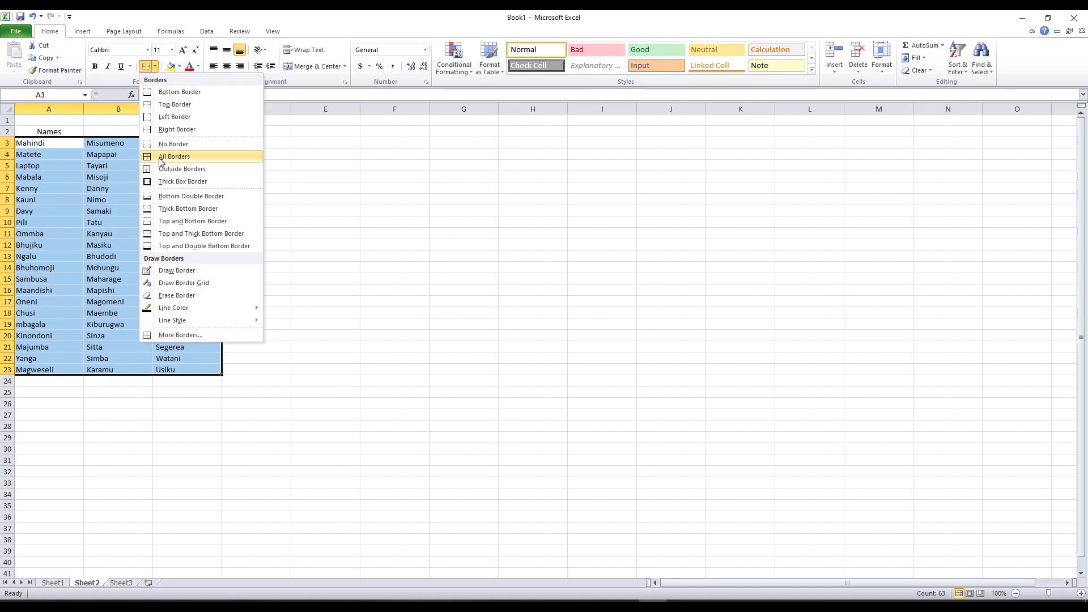
click(161, 162)
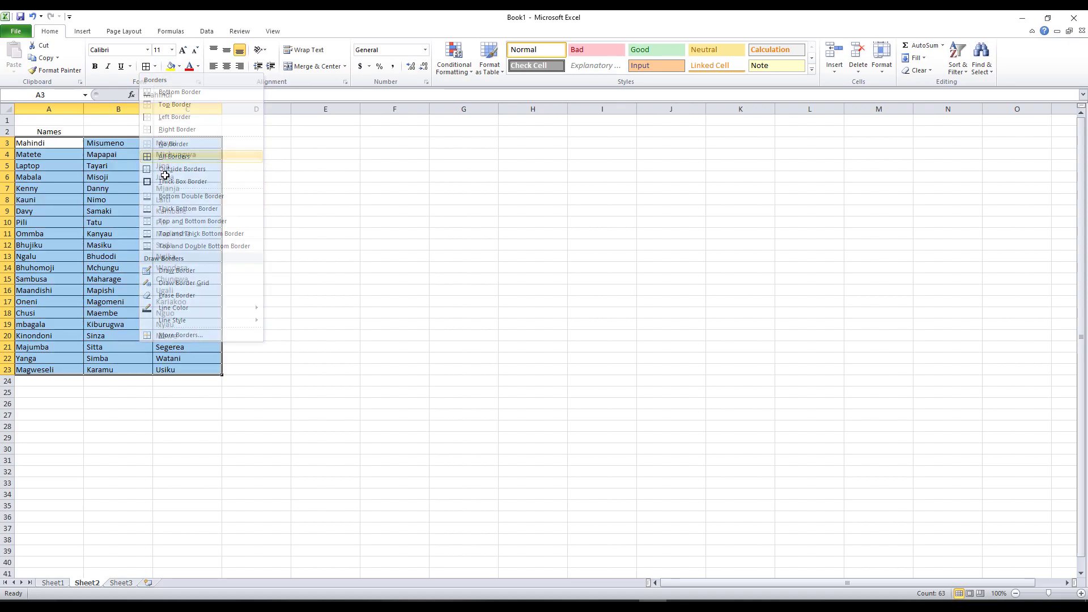
click(155, 66)
click(170, 182)
click(268, 278)
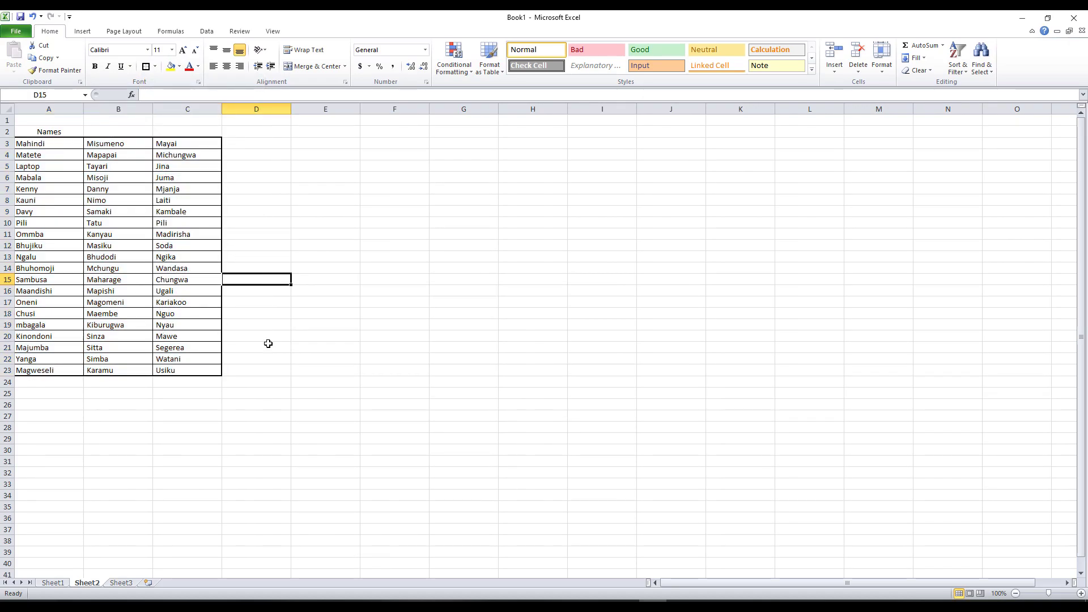
click(200, 397)
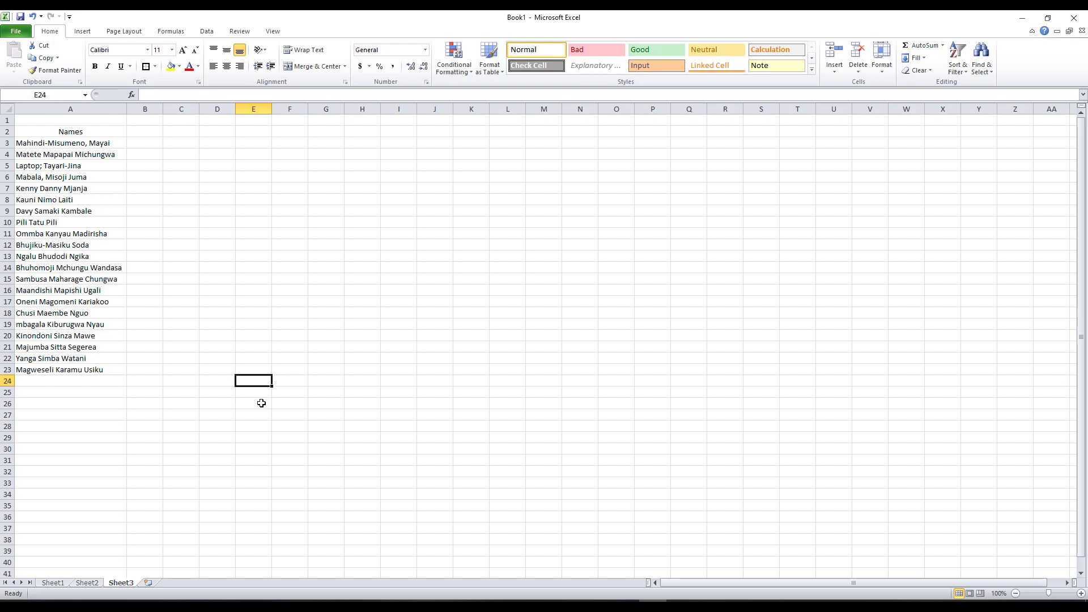
Step: Examine which delimiters separate the name parts in cells A3, A4 and A6 of Sheet3
click(48, 141)
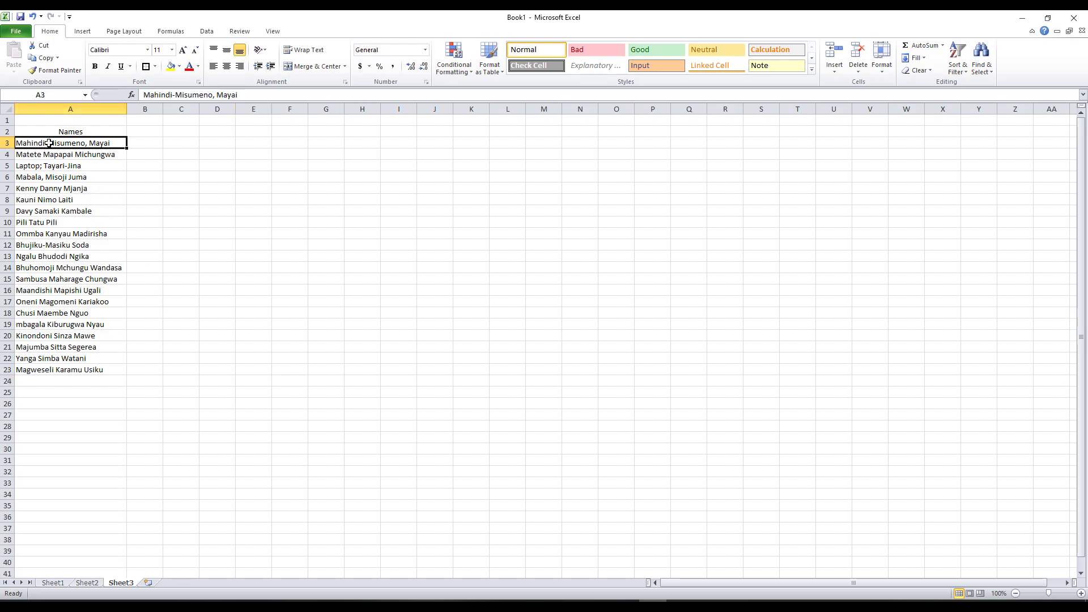
click(173, 95)
click(176, 99)
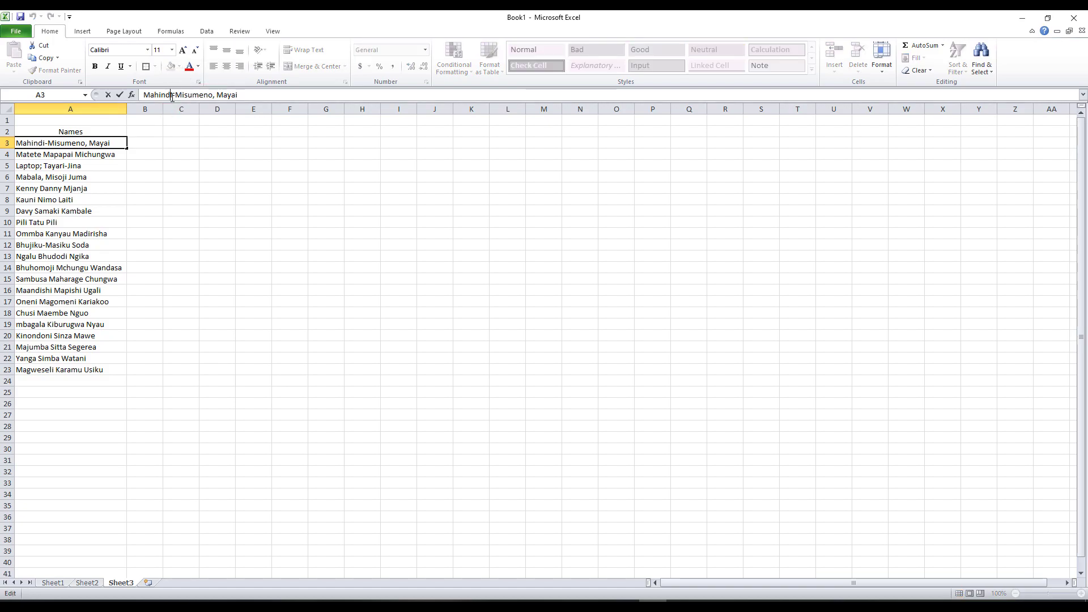
click(216, 95)
click(29, 157)
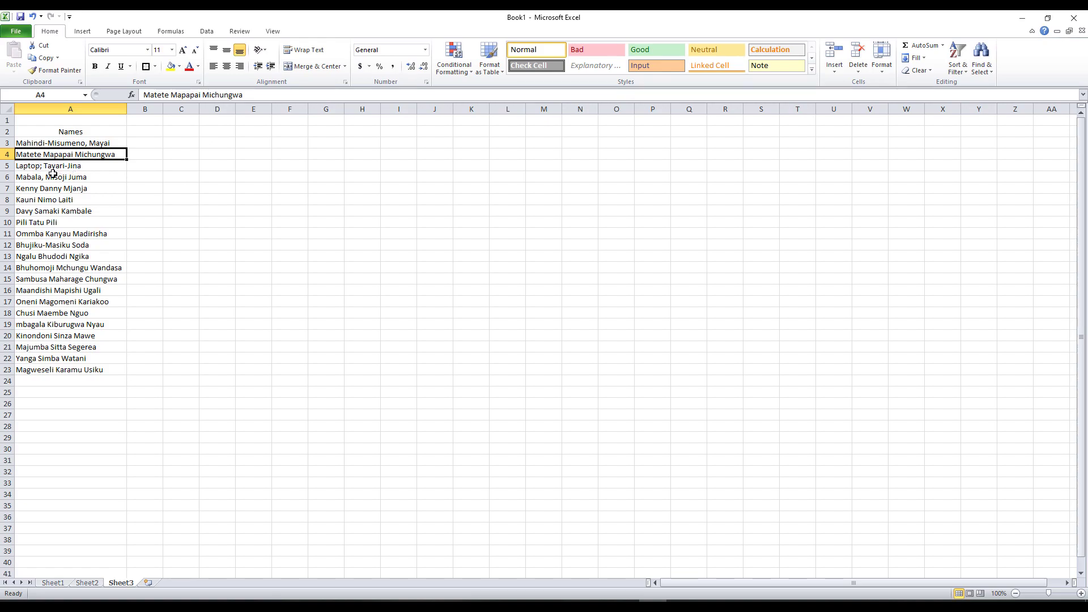
click(37, 174)
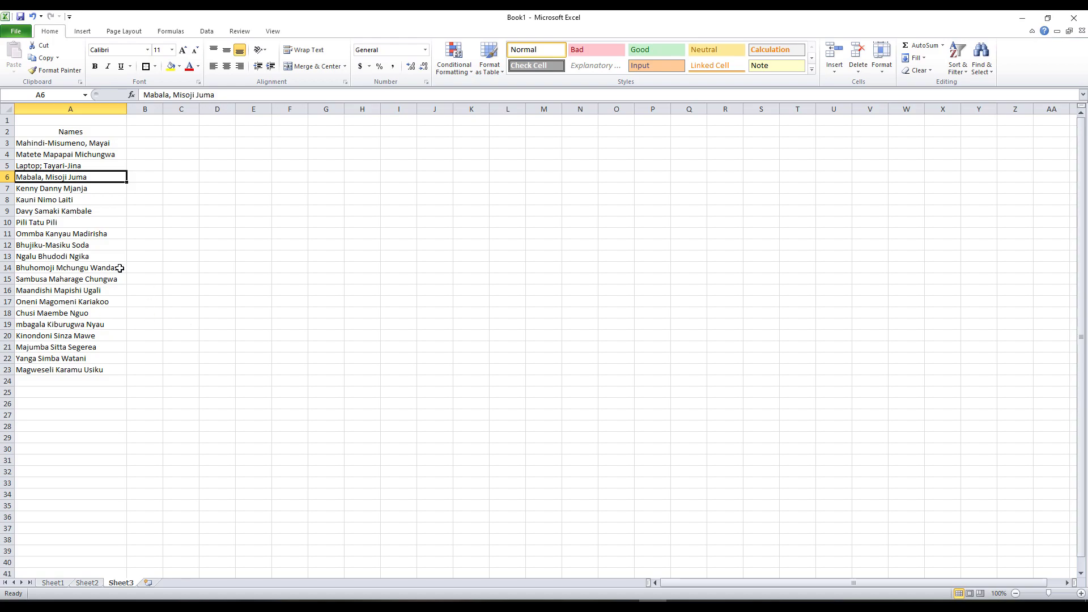
Step: Start Text to Columns on the names in A3:A23 of Sheet3 with the Delimited data type
click(61, 144)
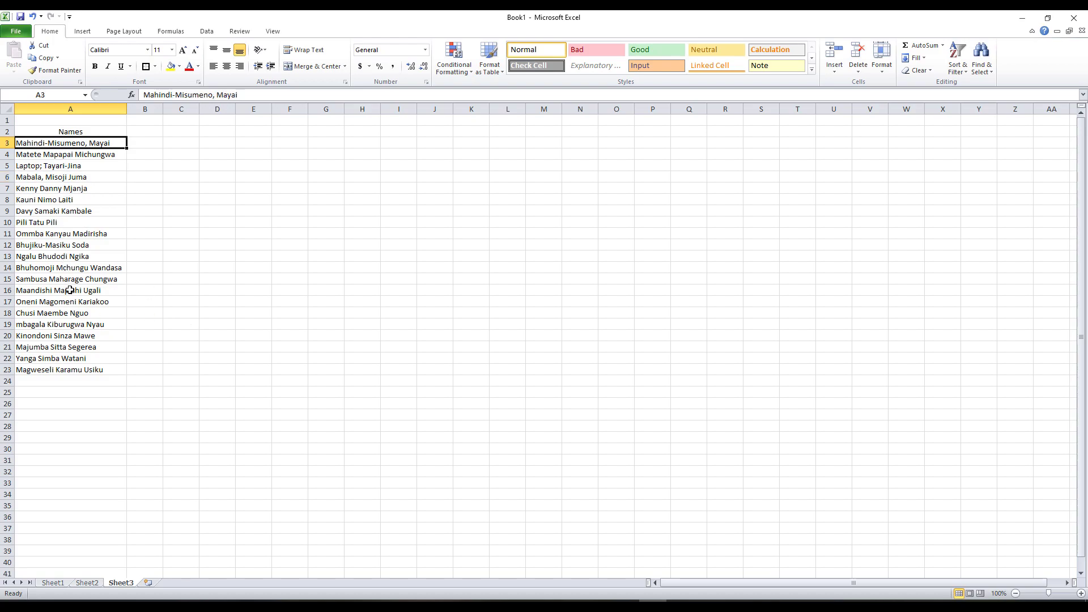
shift+click(64, 373)
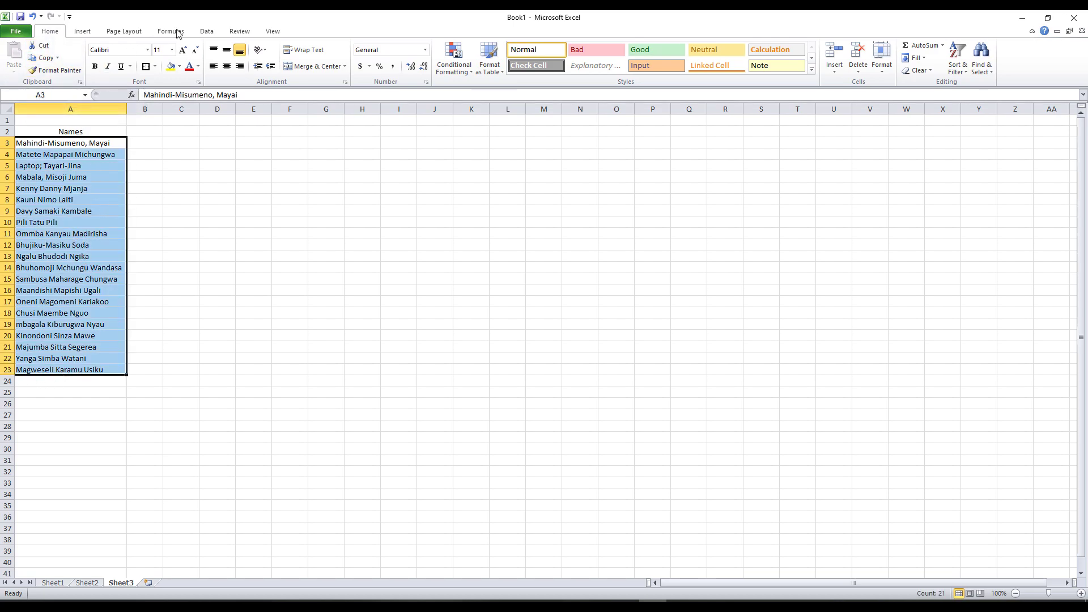
click(208, 32)
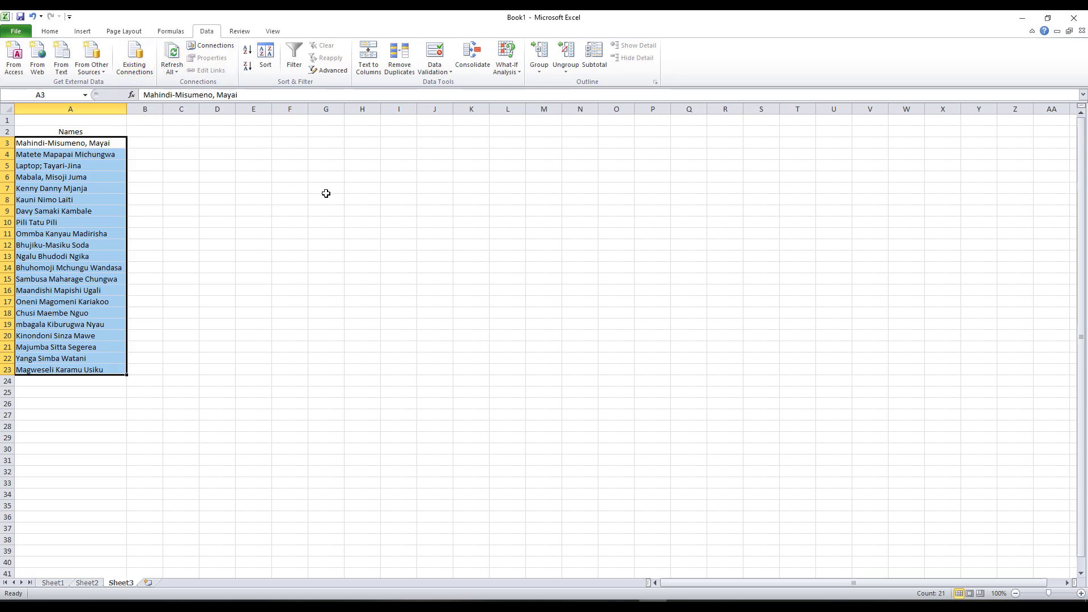
click(368, 59)
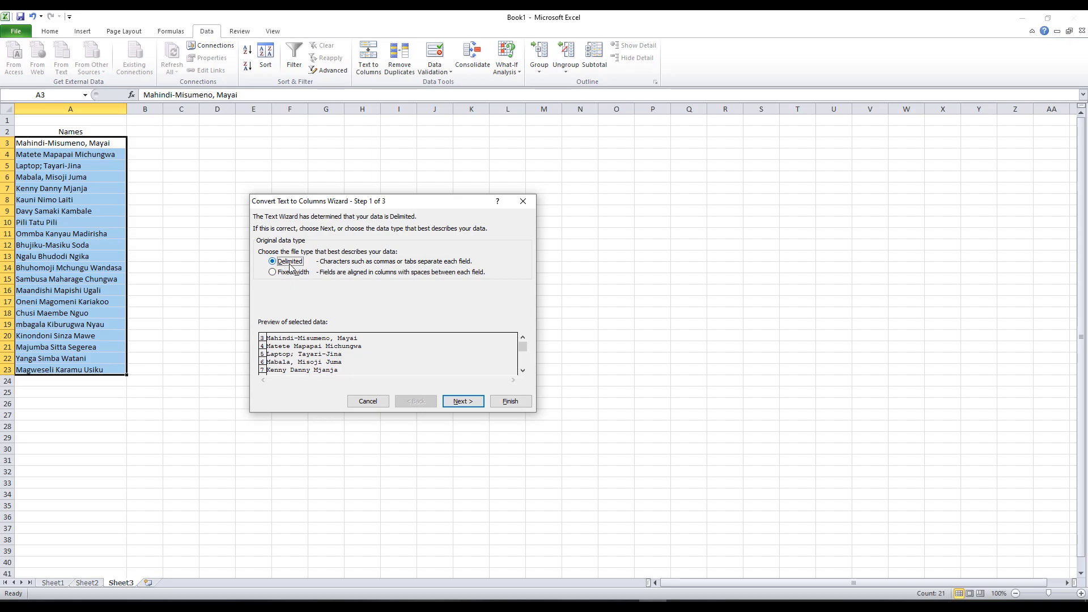
click(461, 401)
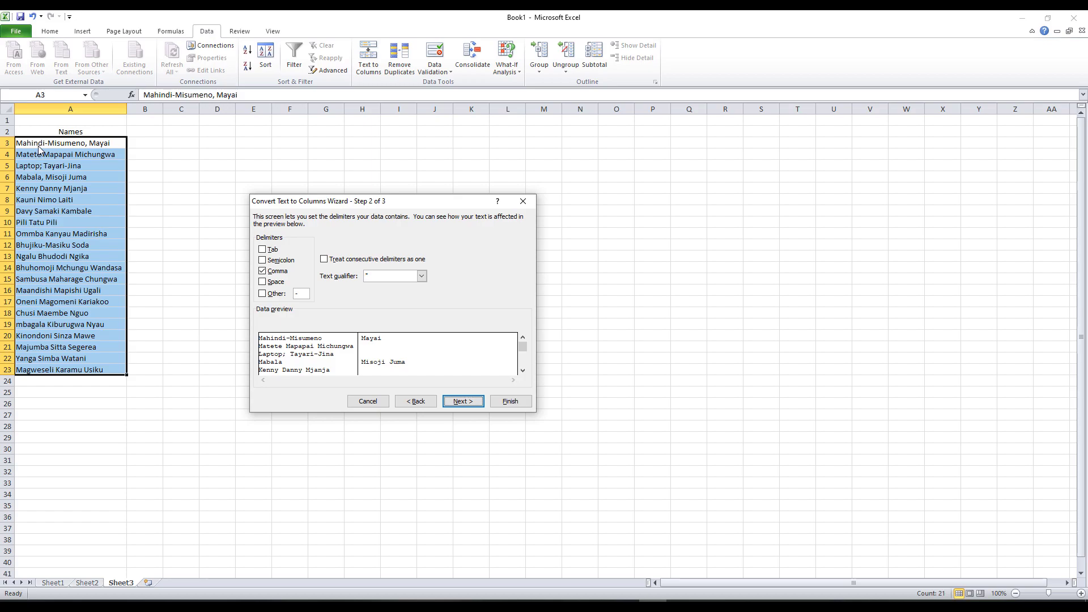
Step: Add Other with a hyphen (-), Semicolon and Space to the Comma delimiter, with consecutive delimiters treated as one
click(263, 294)
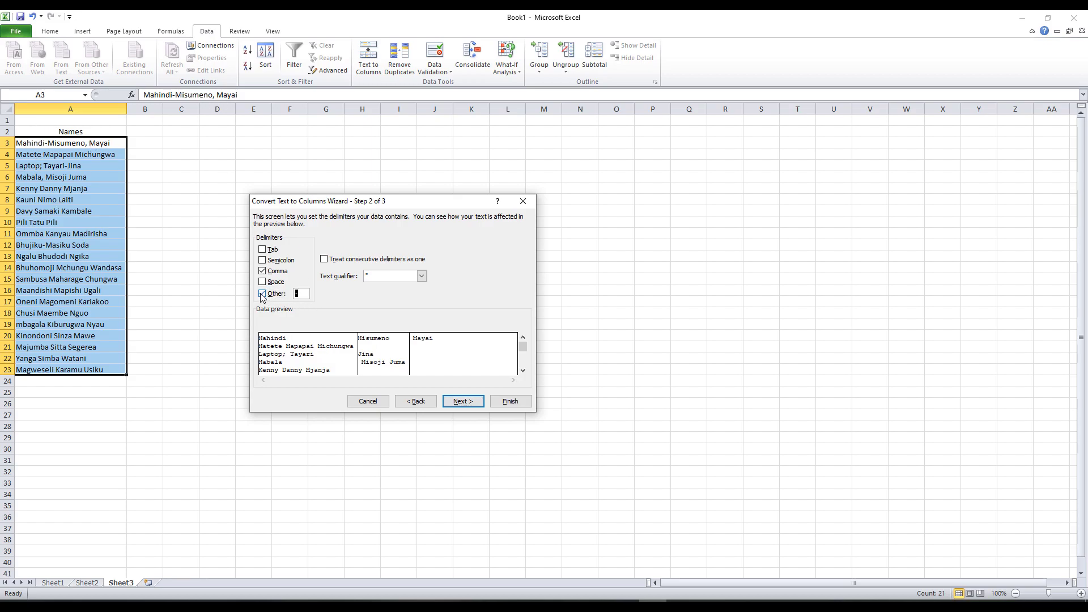
double_click(299, 294)
click(306, 293)
click(261, 260)
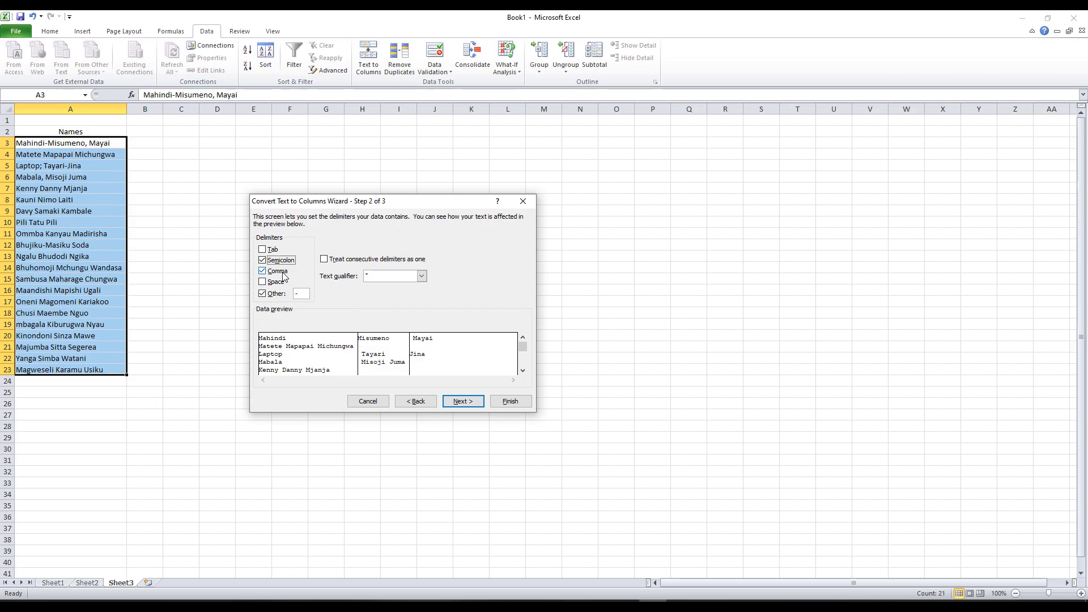
click(265, 283)
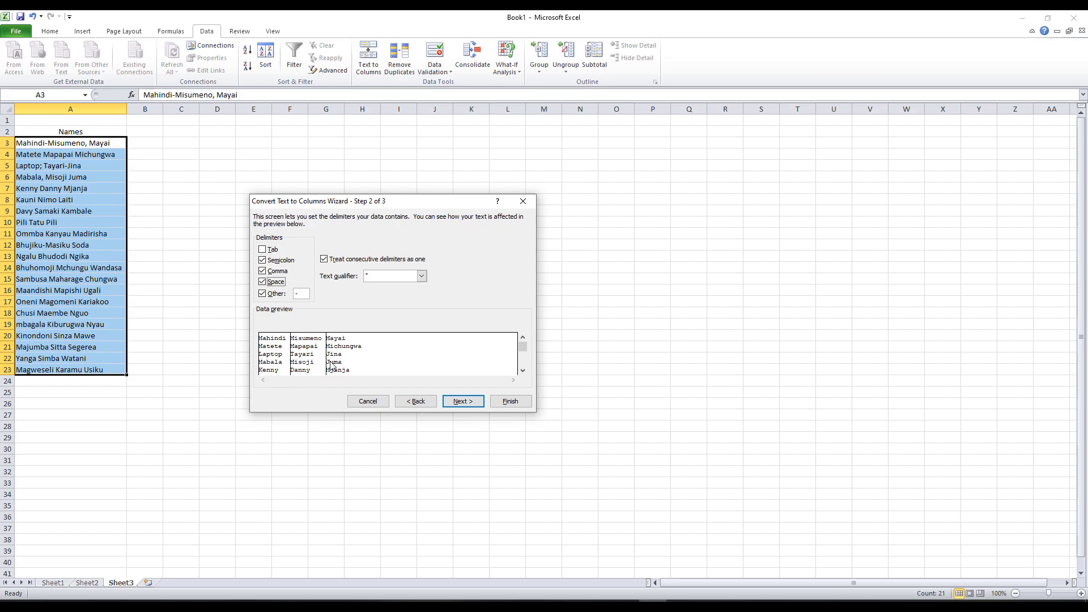
Step: Check the remaining rows of the data preview and complete the split in General format at destination $A$3
drag(523, 348, 514, 380)
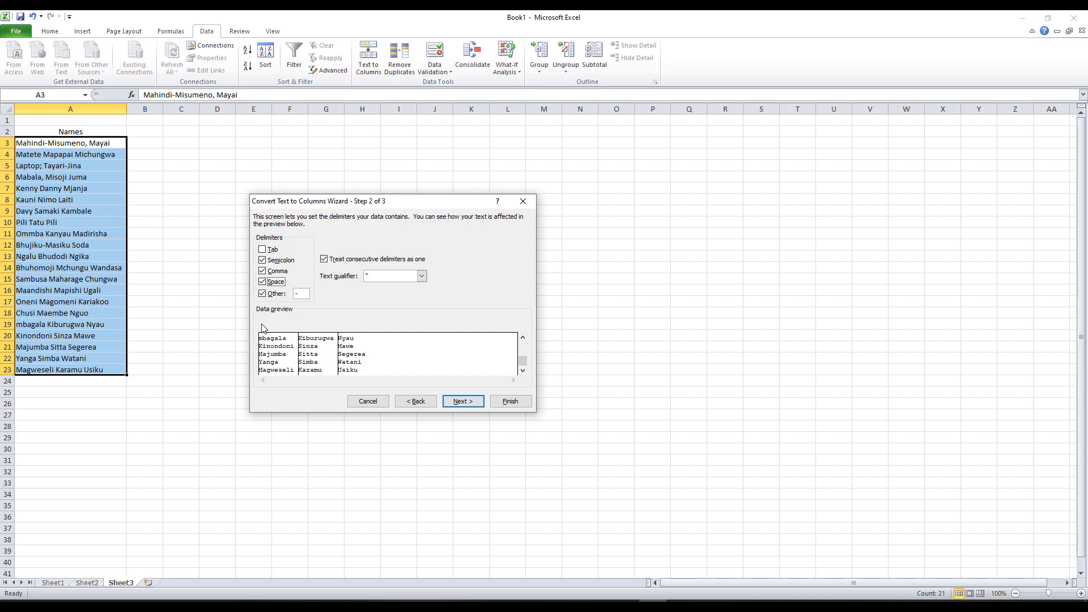
click(464, 403)
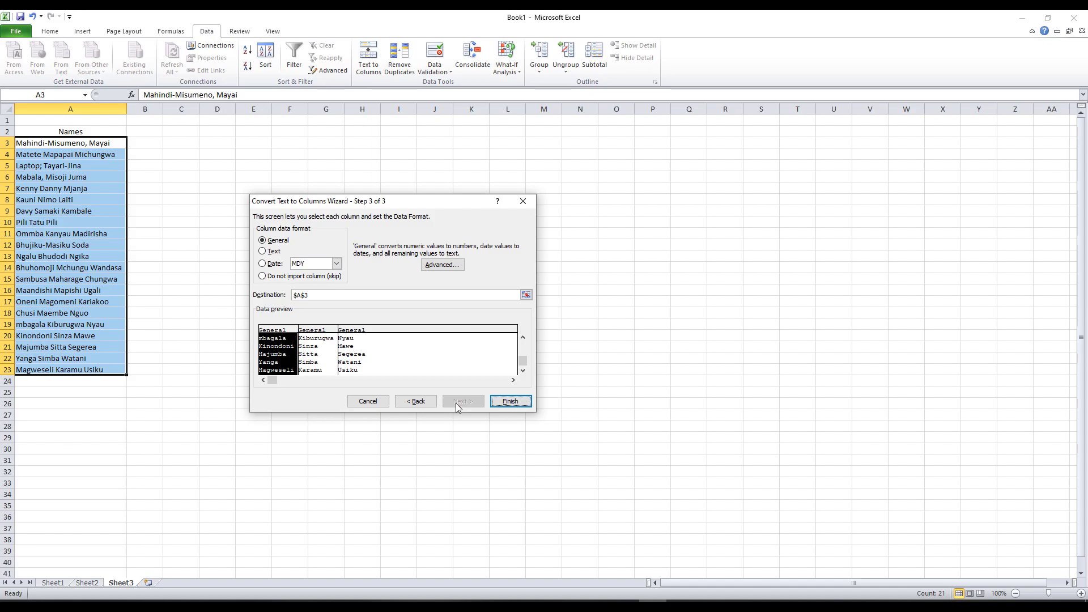
click(512, 400)
click(249, 335)
Step: Widen all columns of Sheet3 to one equal width so that every name part fits
click(30, 147)
drag(30, 147, 180, 368)
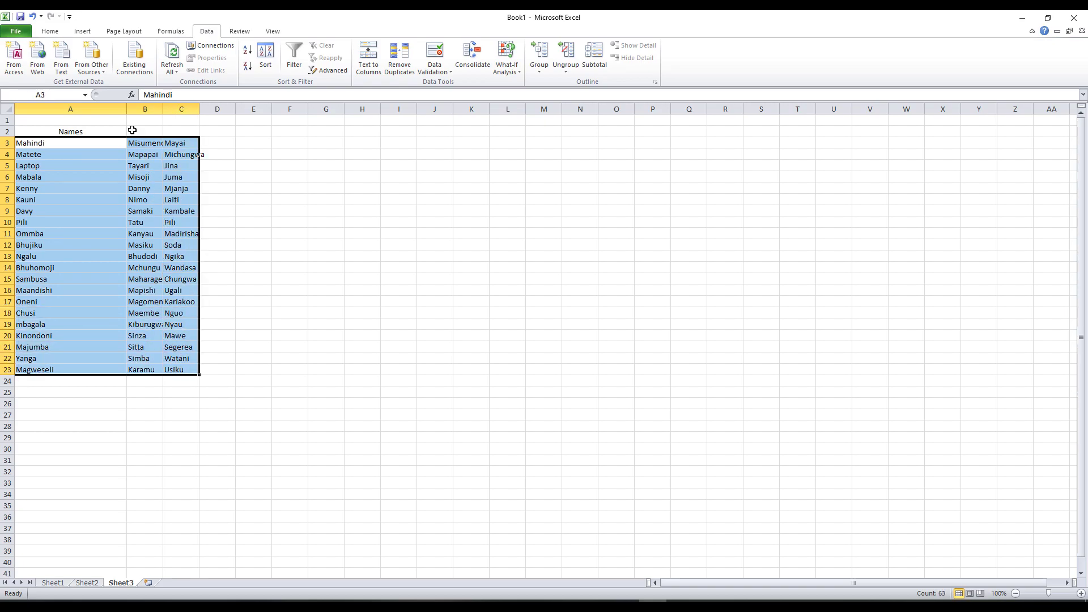
click(6, 108)
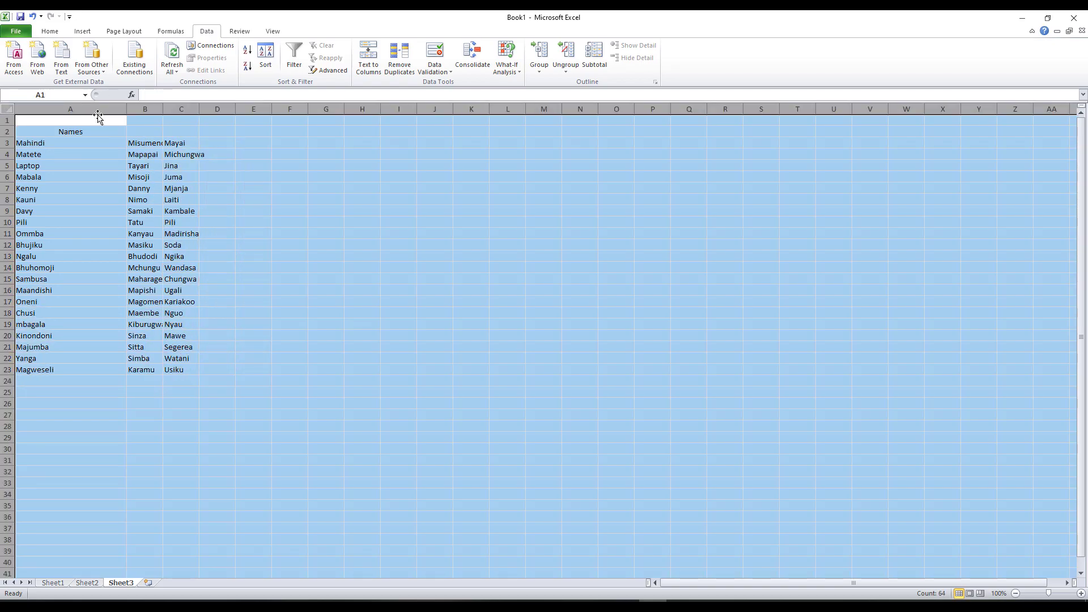
drag(128, 108, 140, 109)
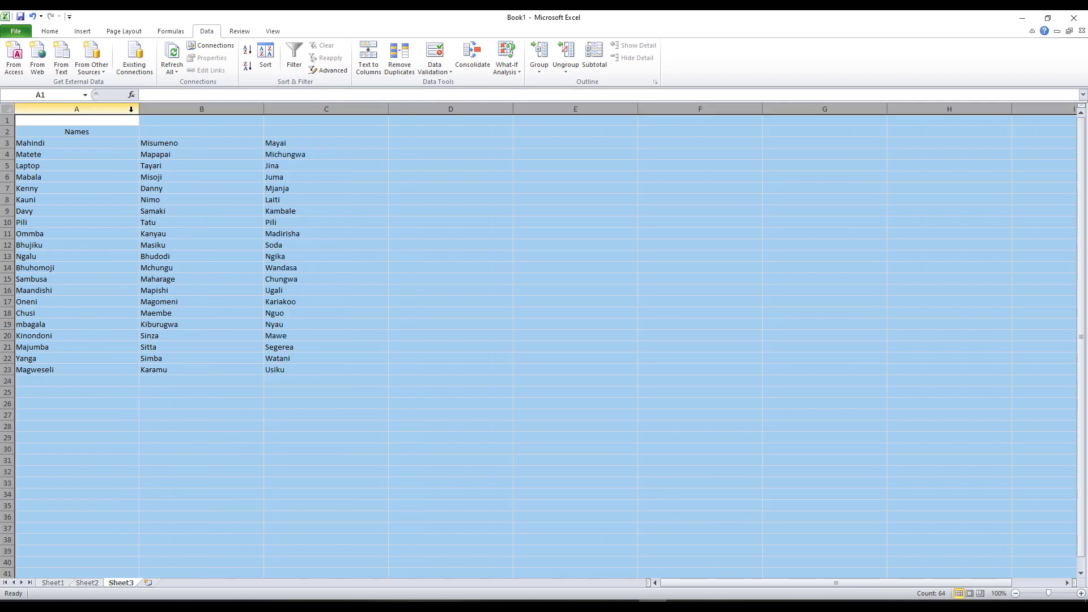
Step: Apply All Borders to the split names in A3:C23 of Sheet3
drag(29, 143, 294, 368)
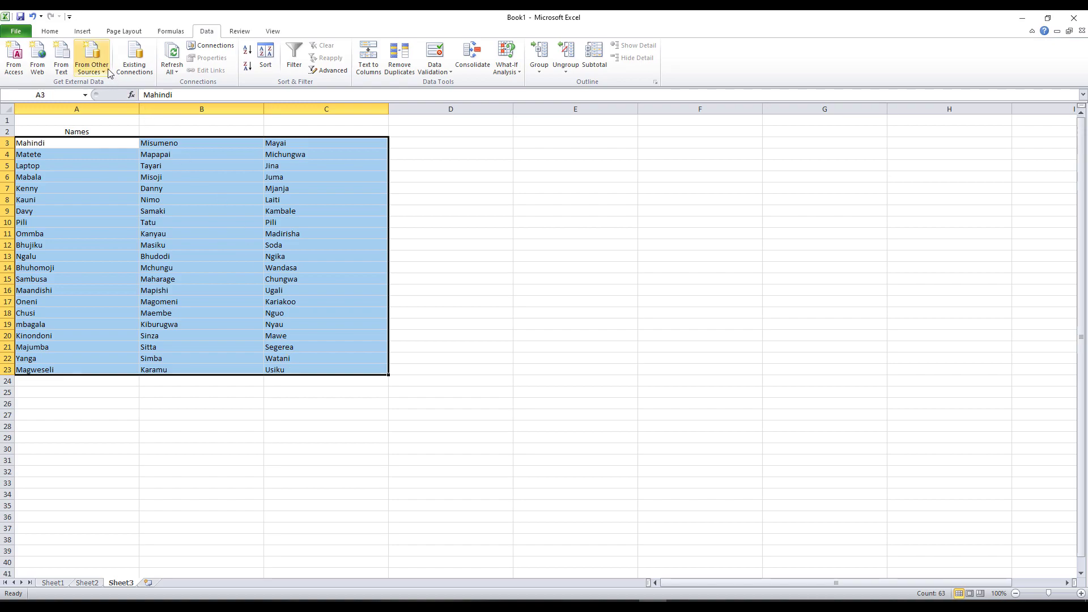
click(56, 32)
click(146, 66)
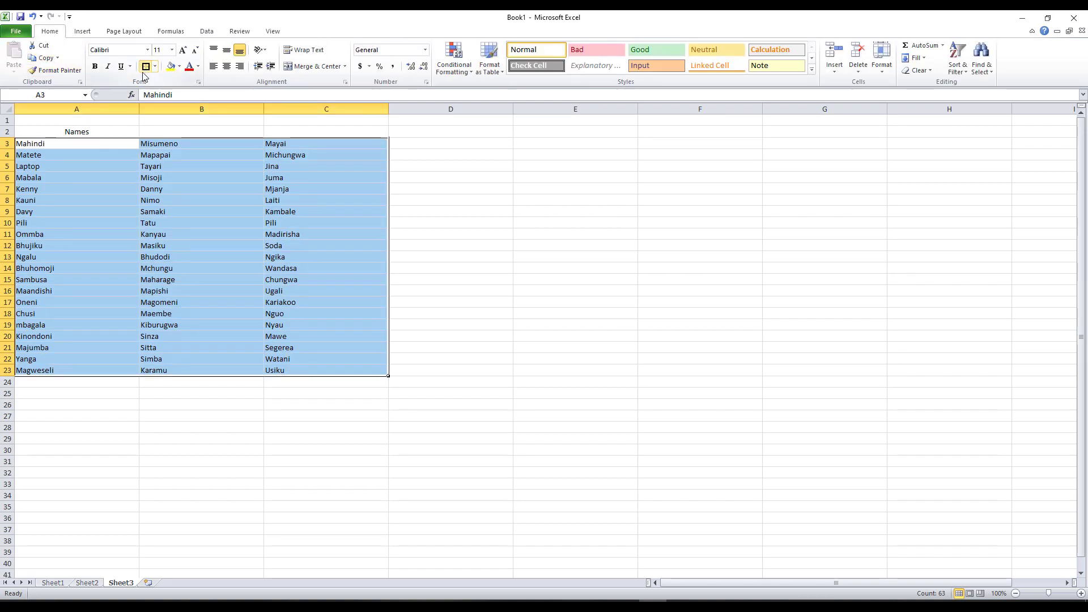
click(155, 66)
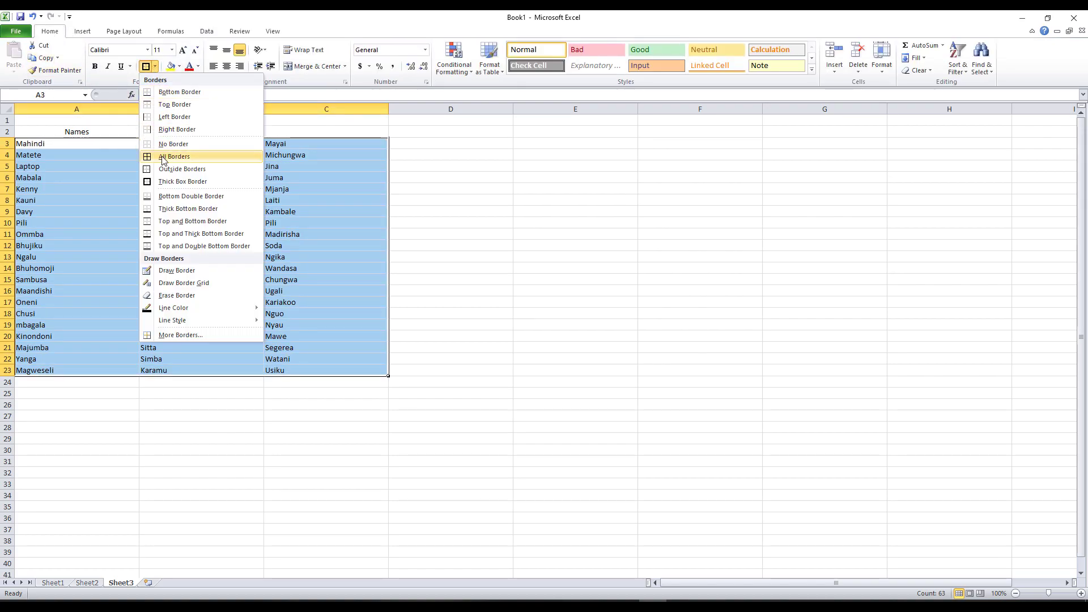
click(161, 156)
click(250, 406)
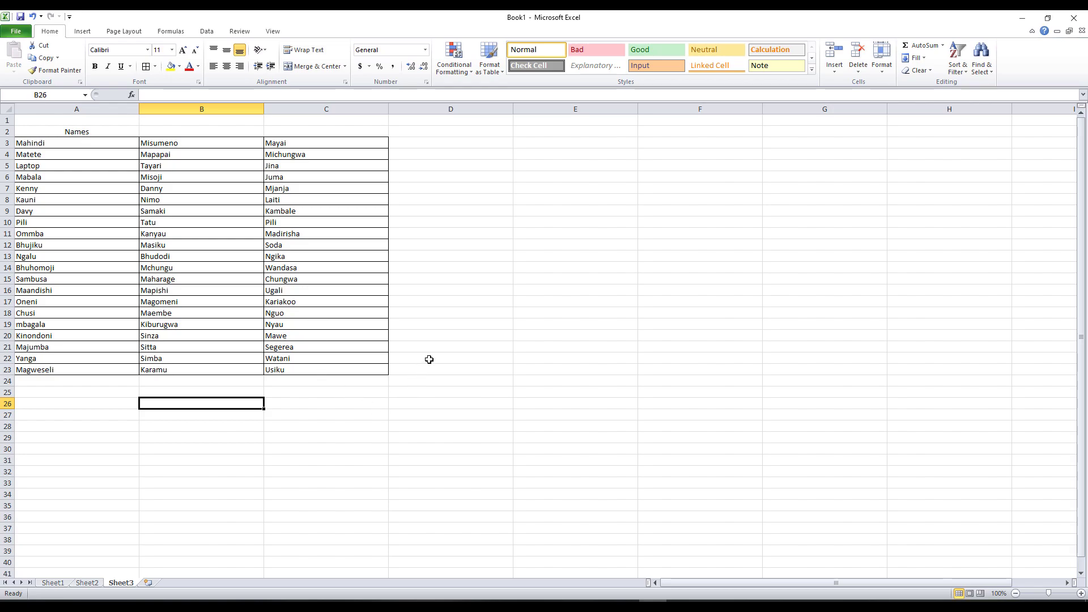
click(206, 31)
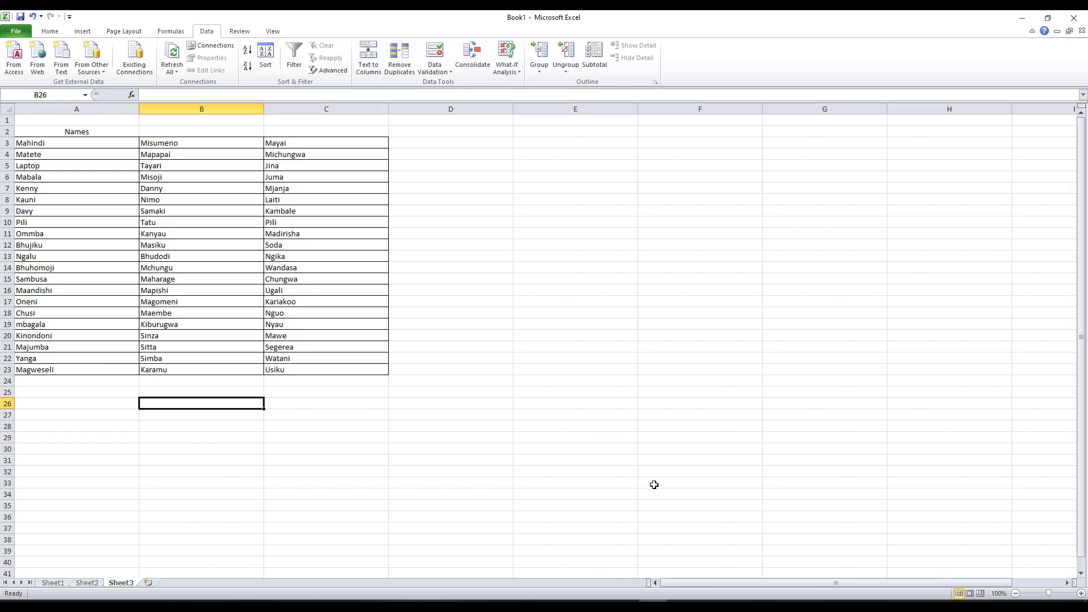
click(762, 602)
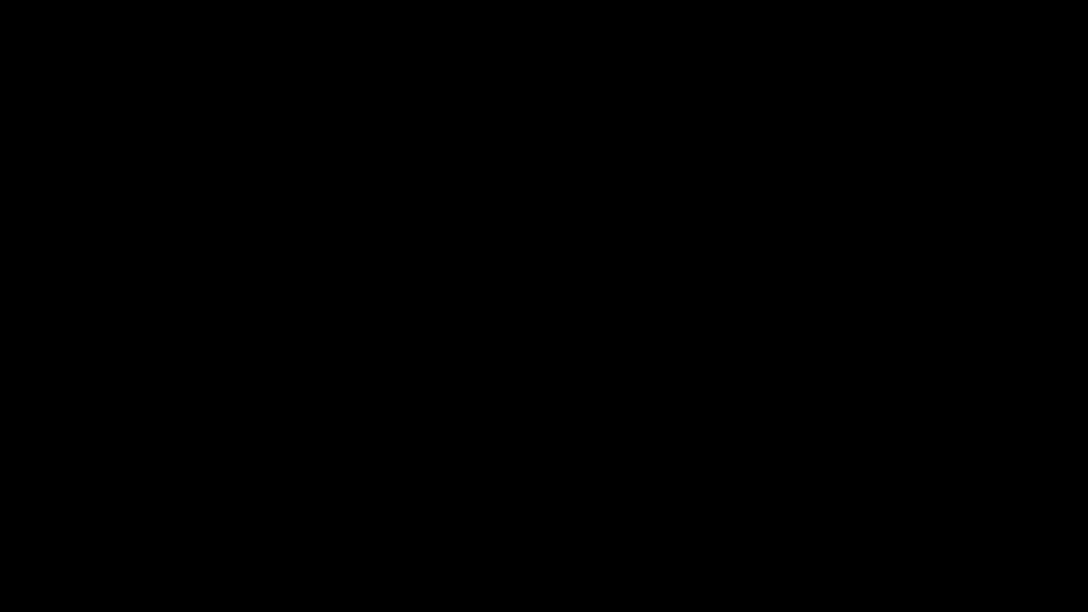